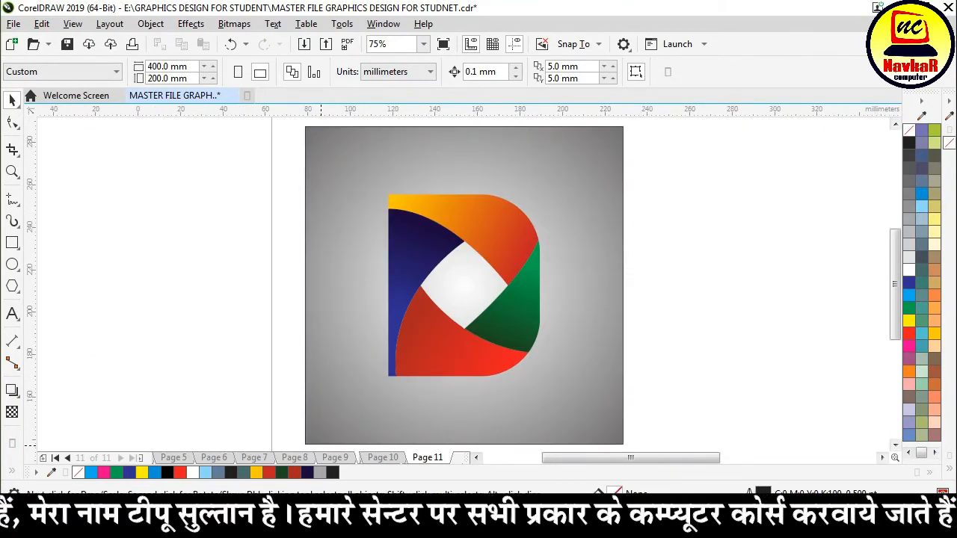
- Draw a rectangle about 89 mm wide and 94 mm high in the empty area beside the reference logo
scroll(294, 223, "down", 2)
scroll(327, 228, "up", 2)
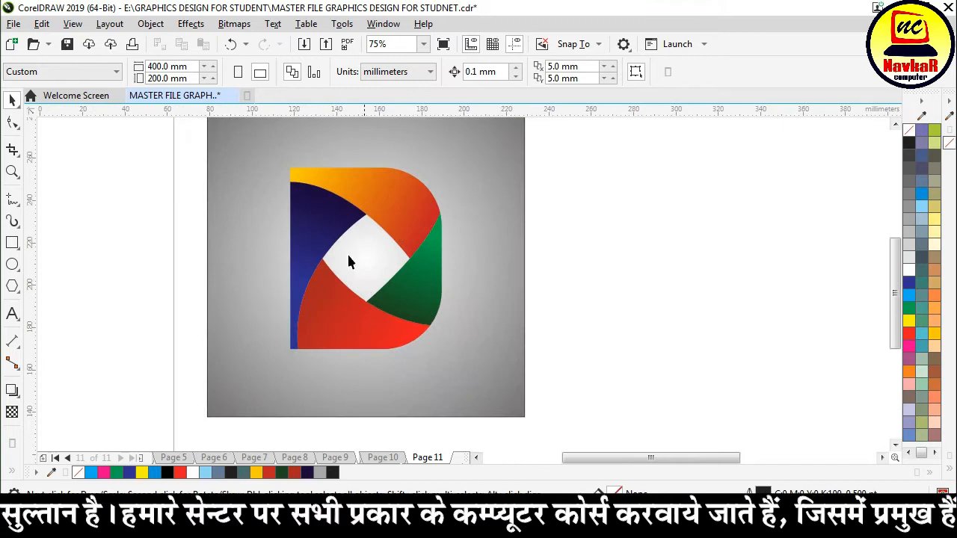
scroll(348, 251, "down", 1)
scroll(382, 251, "up", 1)
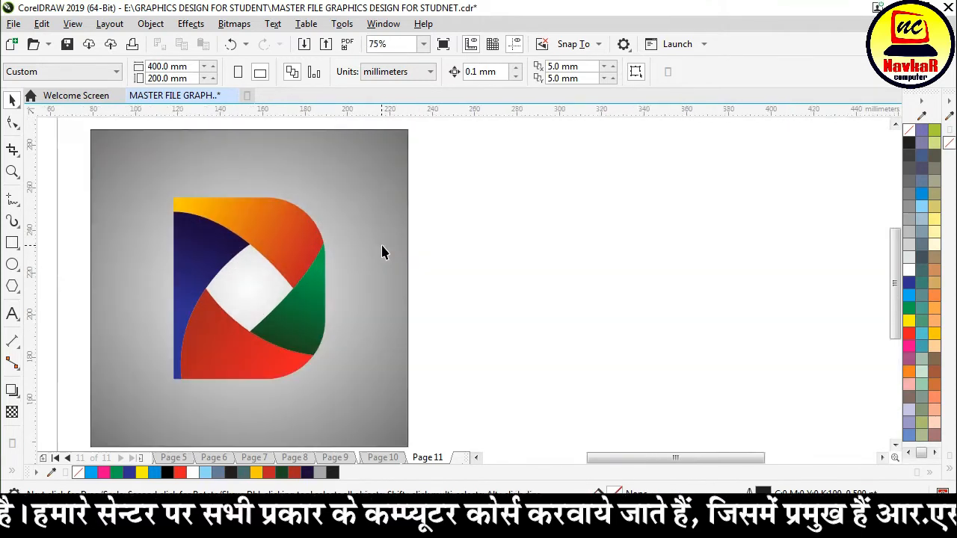
left_click(13, 243)
mouse_move(568, 201)
left_mouse_down()
mouse_move(720, 368)
mouse_move(733, 397)
mouse_move(754, 398)
left_mouse_up()
left_click(12, 100)
left_click_drag(665, 315, 678, 299)
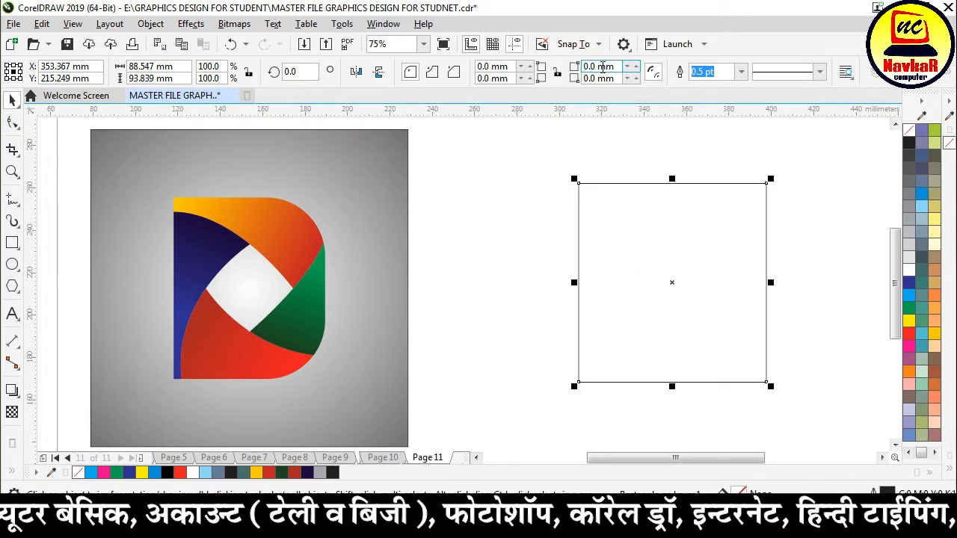
- Round both right corners of the rectangle with a 50 mm radius to form a D outline
left_click_drag(617, 67, 537, 62)
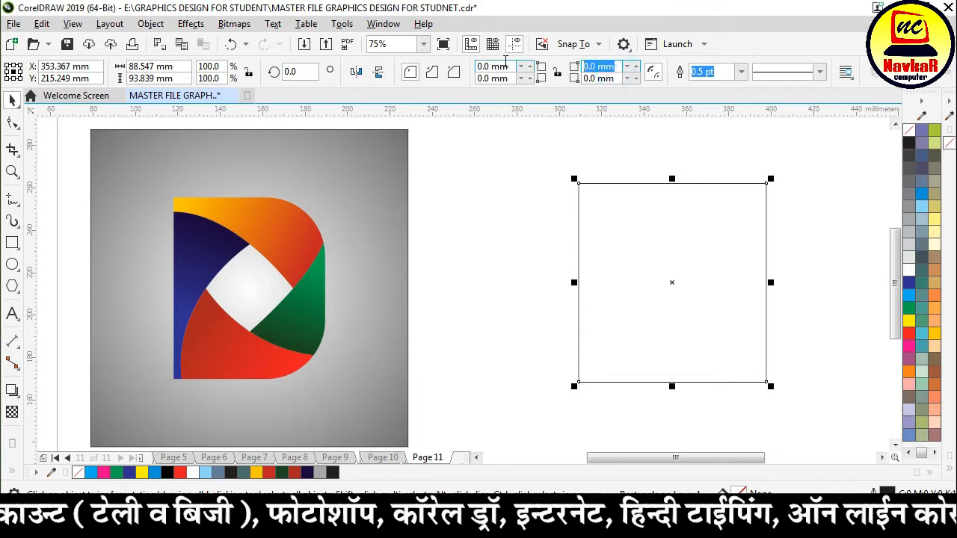
type("50")
key("Return")
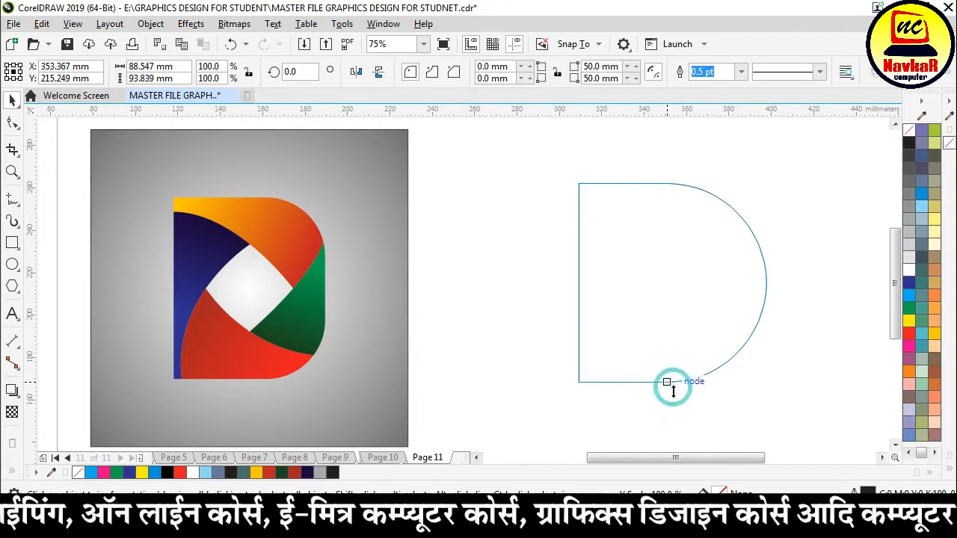
- Draw a square about 33 mm wide inside the D outline and centre it on the D horizontally and vertically
left_click(14, 245)
mouse_move(634, 255)
left_mouse_down()
mouse_move(692, 292)
mouse_move(705, 324)
left_mouse_up()
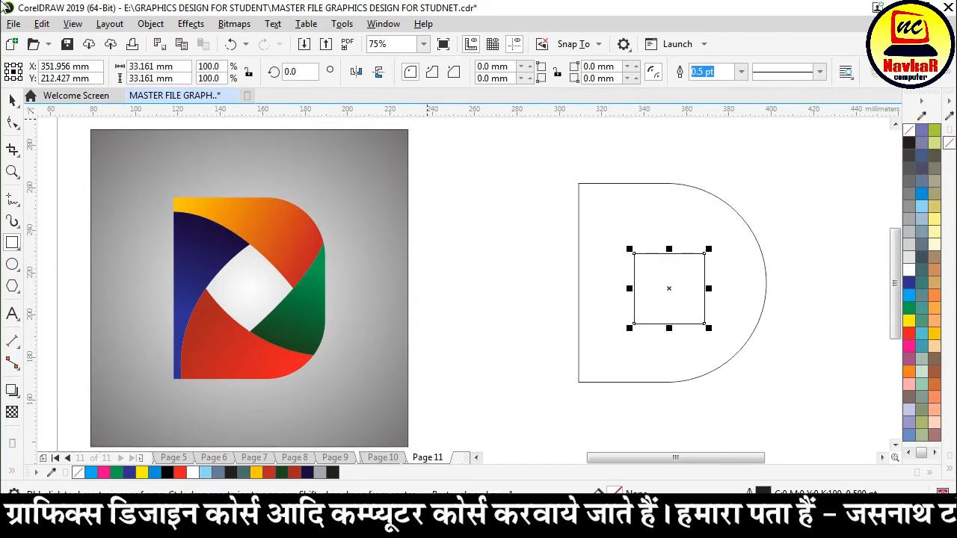
left_click(14, 101)
left_click(730, 216, "shift")
key("c")
key("e")
left_click(804, 183)
- Rotate the centred square by 45 degrees into a diamond
left_click(657, 317)
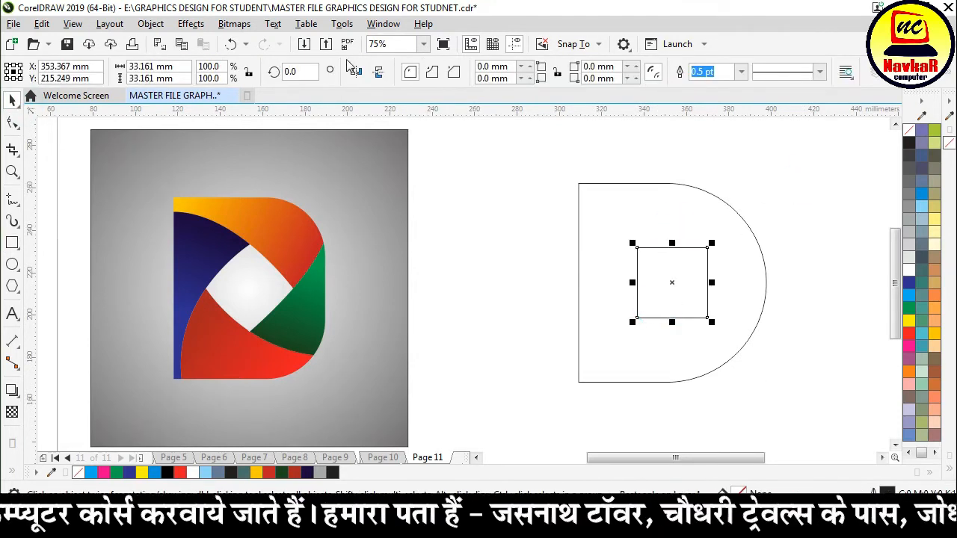
left_click(298, 72)
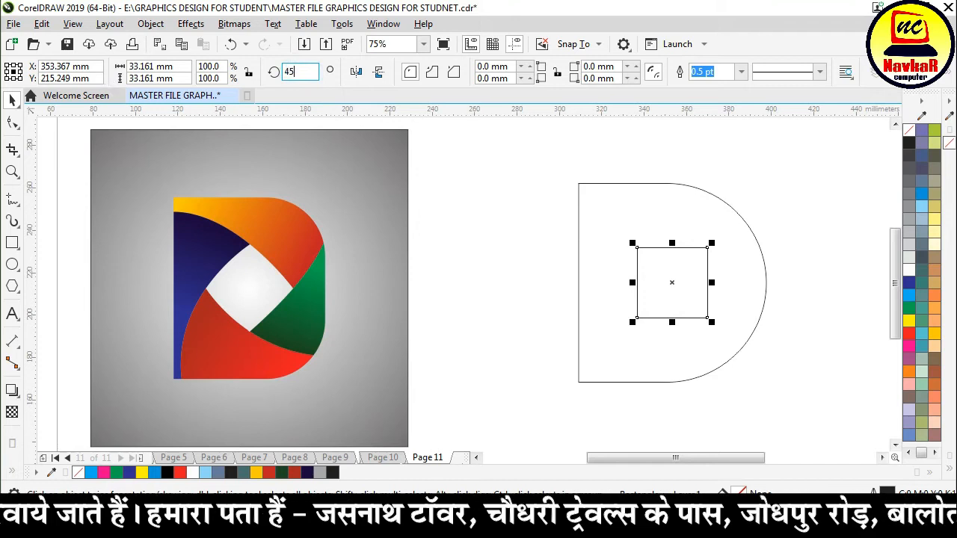
type("45")
key("Return")
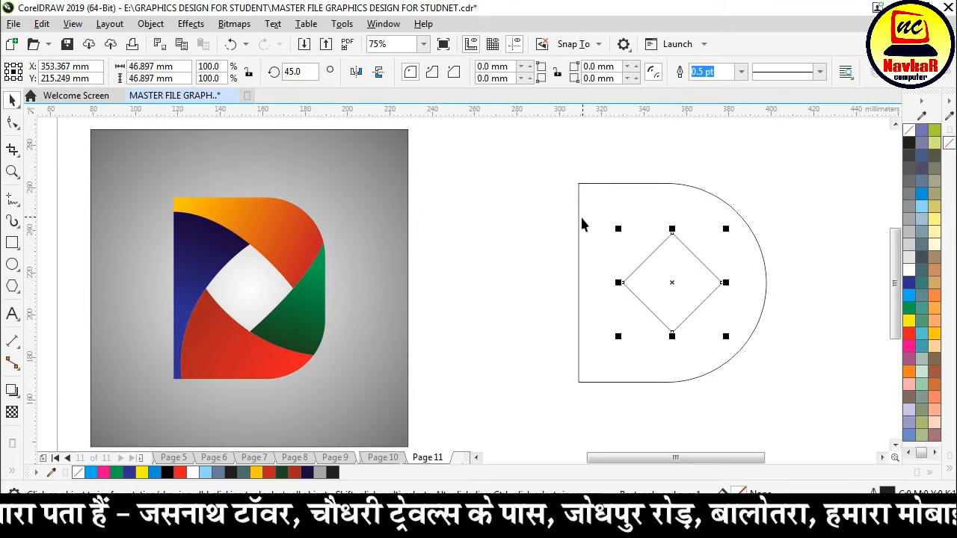
- With the Pen tool, draw a curve about 104 × 43 mm from inside the diamond via its right and top corners to beyond the D's left edge
left_click(7, 203)
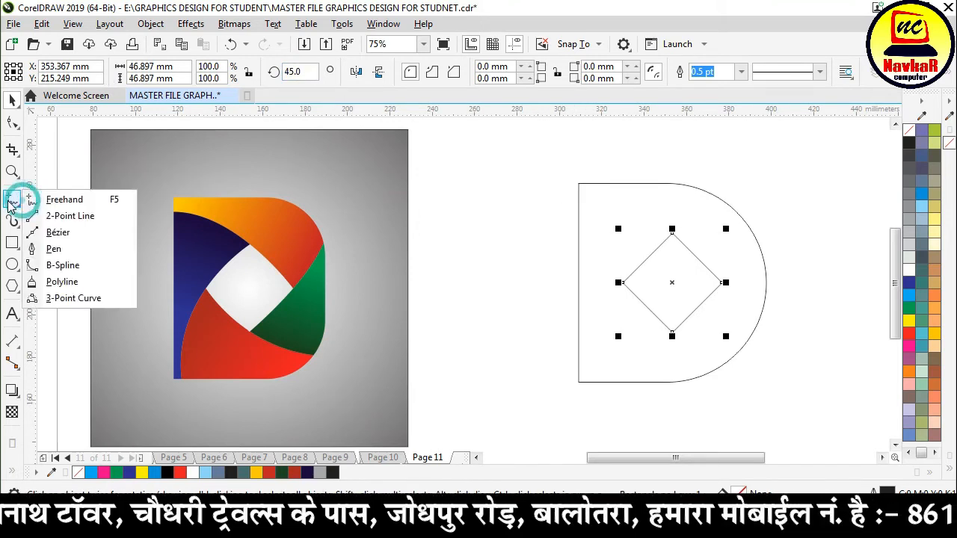
left_click(97, 257)
scroll(739, 283, "up", 2)
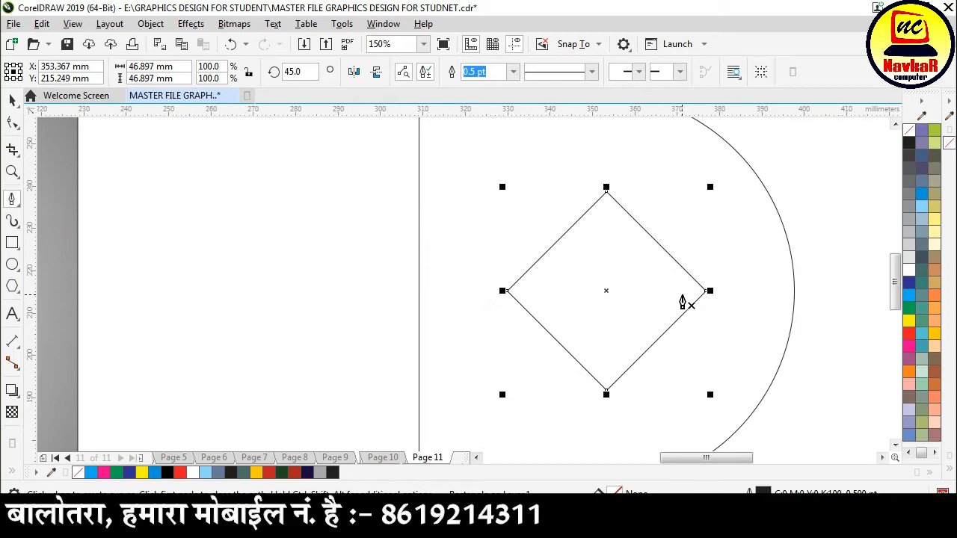
scroll(683, 302, "up", 2)
left_click(612, 302)
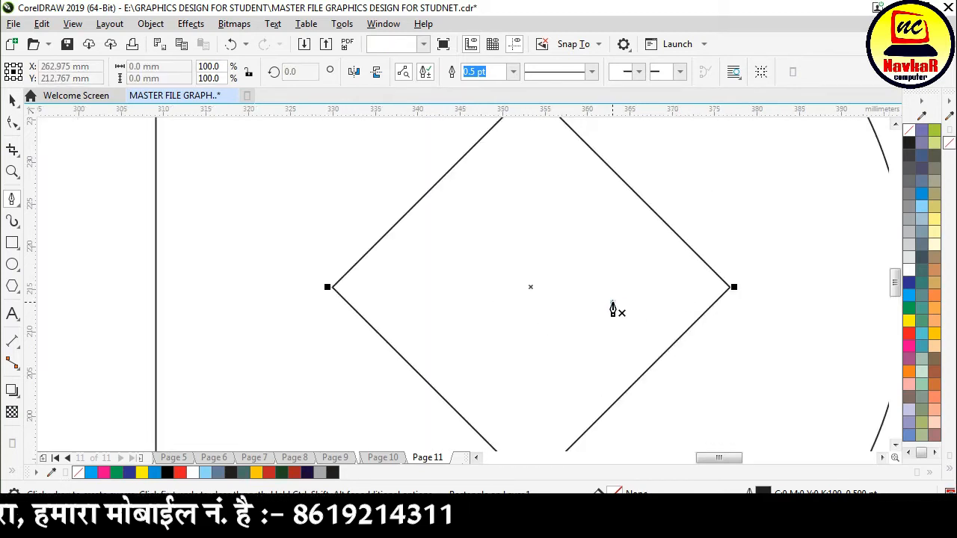
left_click(730, 289)
scroll(730, 292, "down", 2)
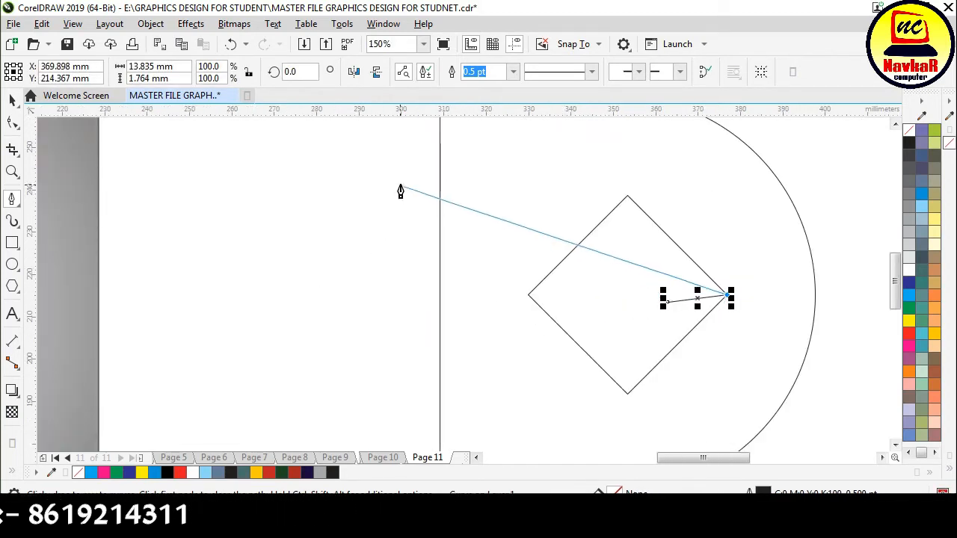
scroll(509, 279, "down", 2)
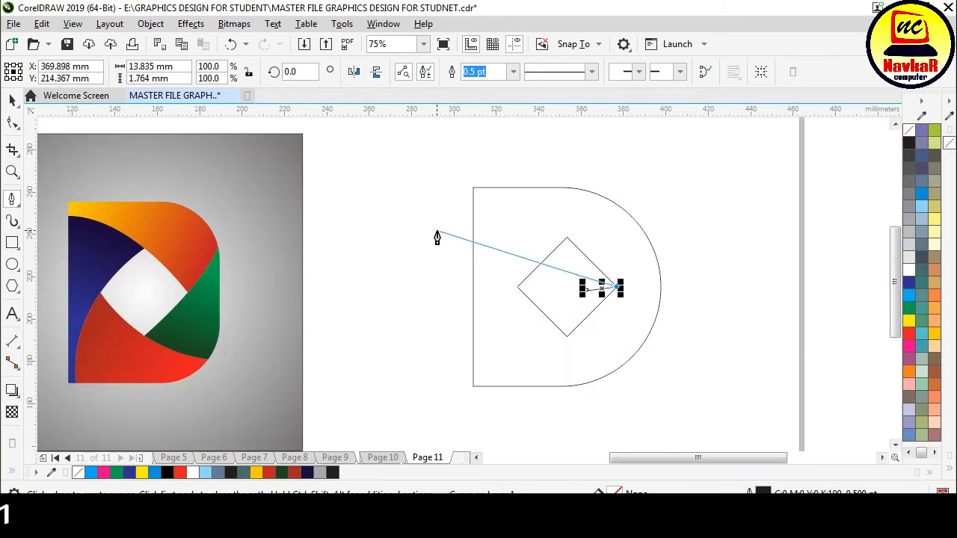
left_click_drag(440, 217, 368, 288)
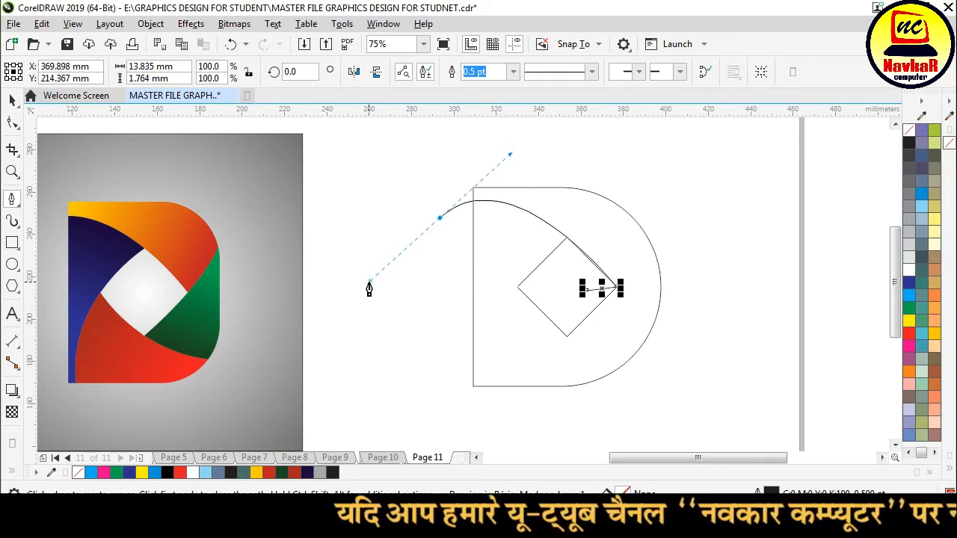
left_click_drag(369, 288, 369, 289)
left_click(405, 272)
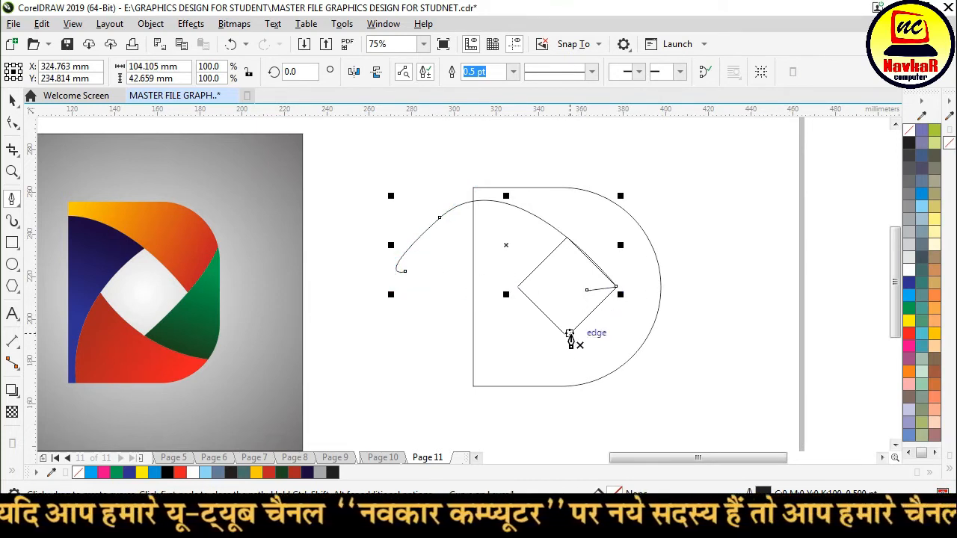
- Draw a second Pen curve, about 74 × 103 mm, from inside the diamond via its bottom and right corners to above the D
scroll(576, 348, "up", 2)
scroll(570, 343, "up", 1)
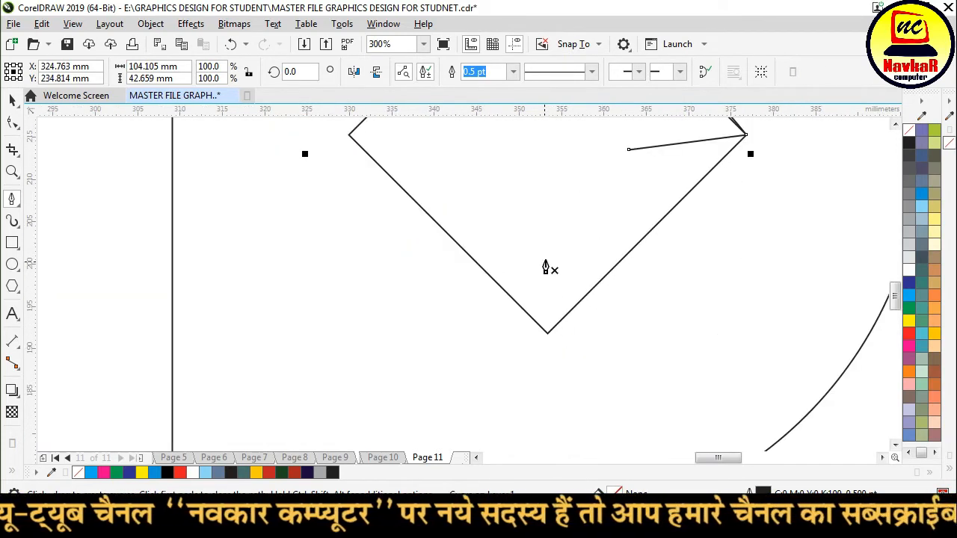
left_click(544, 232)
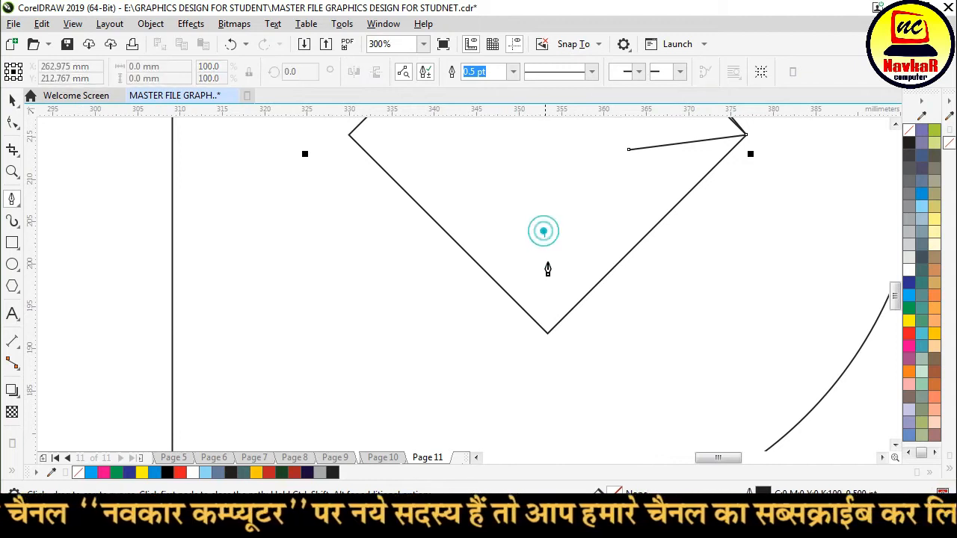
left_click(546, 333)
scroll(487, 307, "down", 1)
scroll(531, 333, "down", 2)
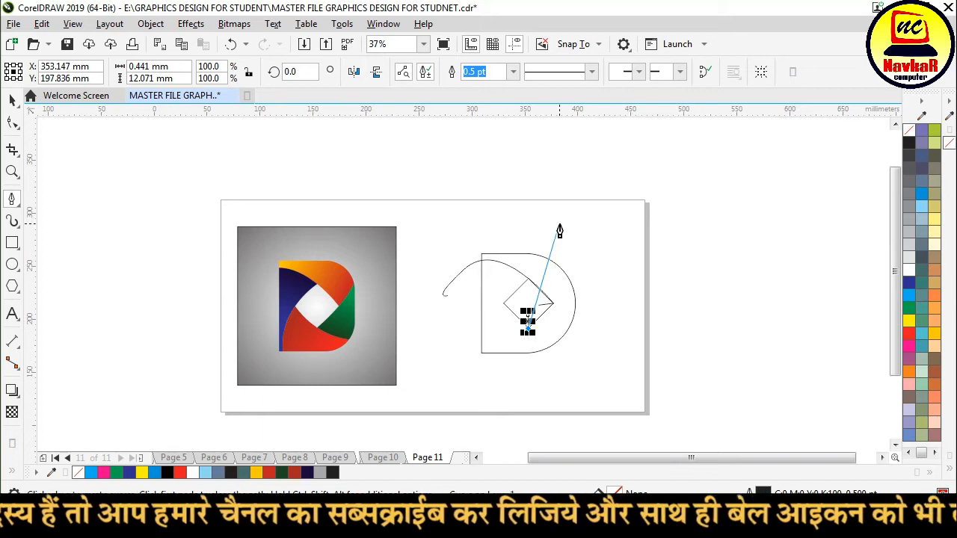
left_click_drag(560, 224, 490, 209)
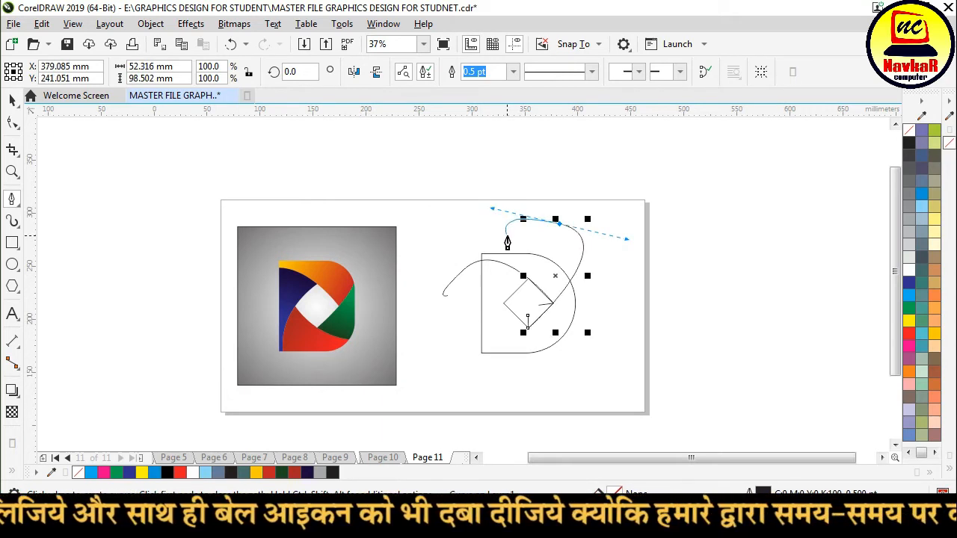
- Draw a third Pen curve, about 109 × 34 mm, from inside the diamond via its left and bottom corners to beyond the D's right side
scroll(524, 333, "up", 4)
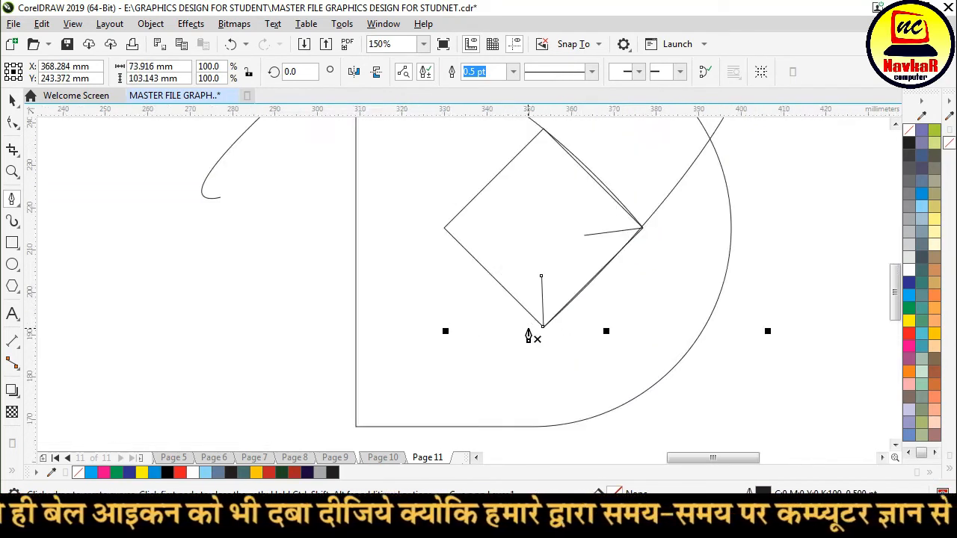
scroll(484, 228, "up", 2)
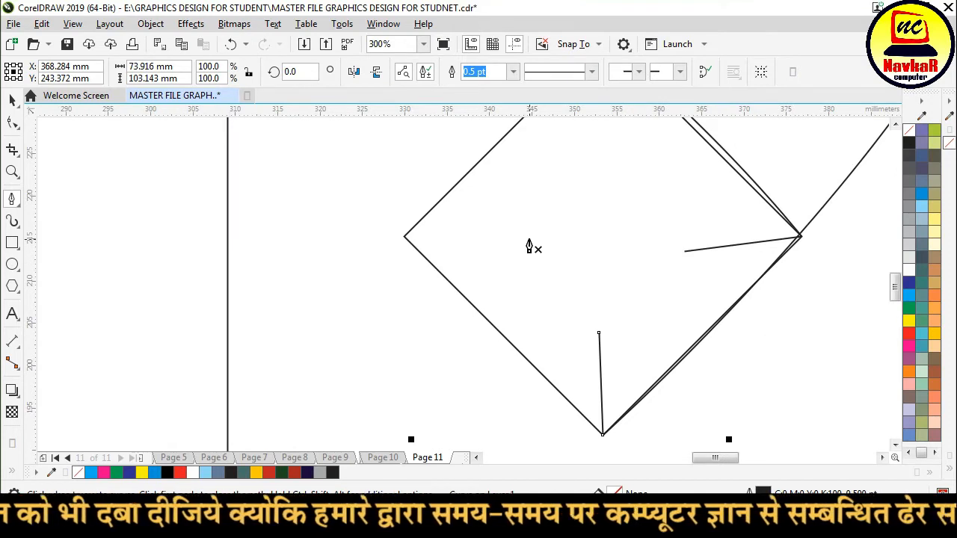
left_click(529, 238)
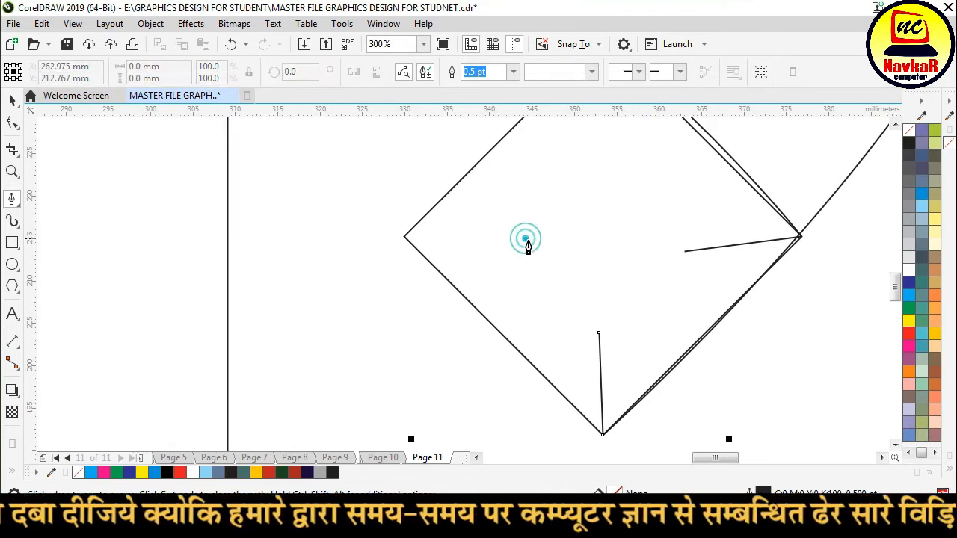
double_click(401, 237)
scroll(416, 257, "down", 4)
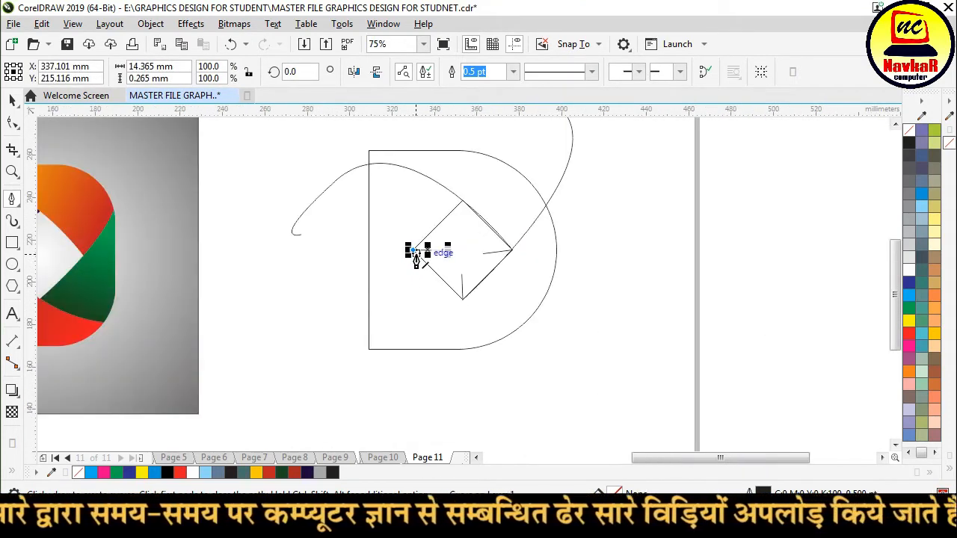
left_click(414, 251)
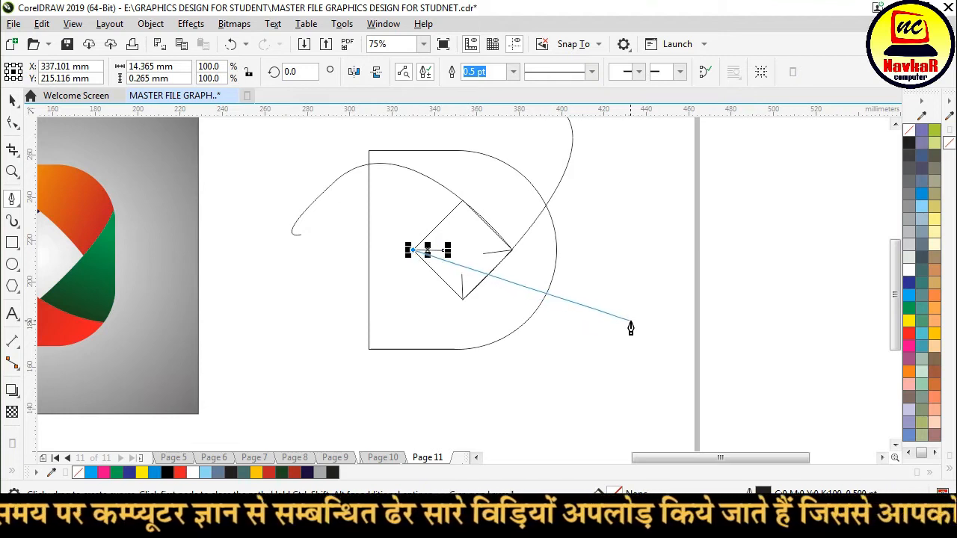
left_click_drag(643, 315, 758, 312)
key("ctrl+z")
scroll(468, 297, "up", 2)
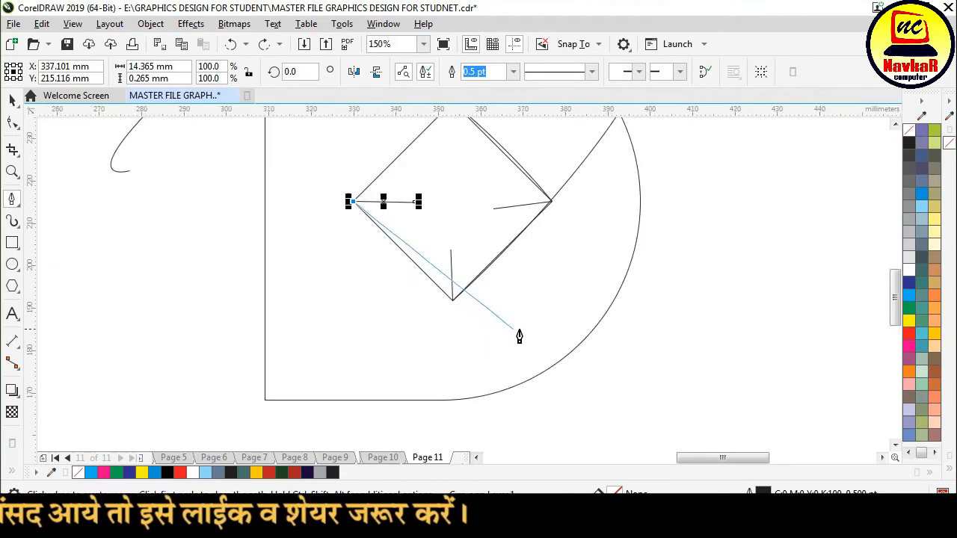
left_click_drag(683, 319, 863, 217)
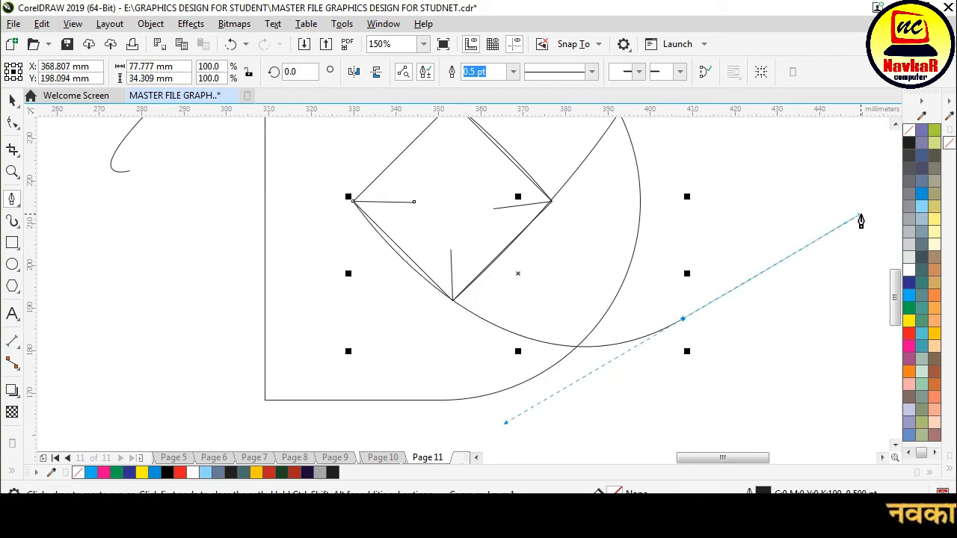
double_click(810, 213)
- Draw a fourth Pen curve, about 46 × 121 mm, from inside the diamond via its top and left corners to below the D
scroll(762, 360, "down", 2)
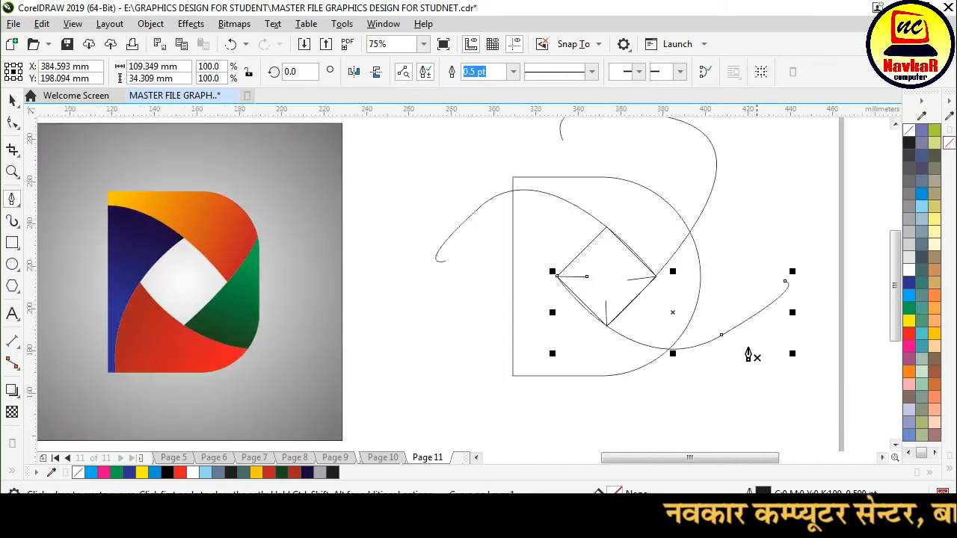
scroll(613, 224, "up", 2)
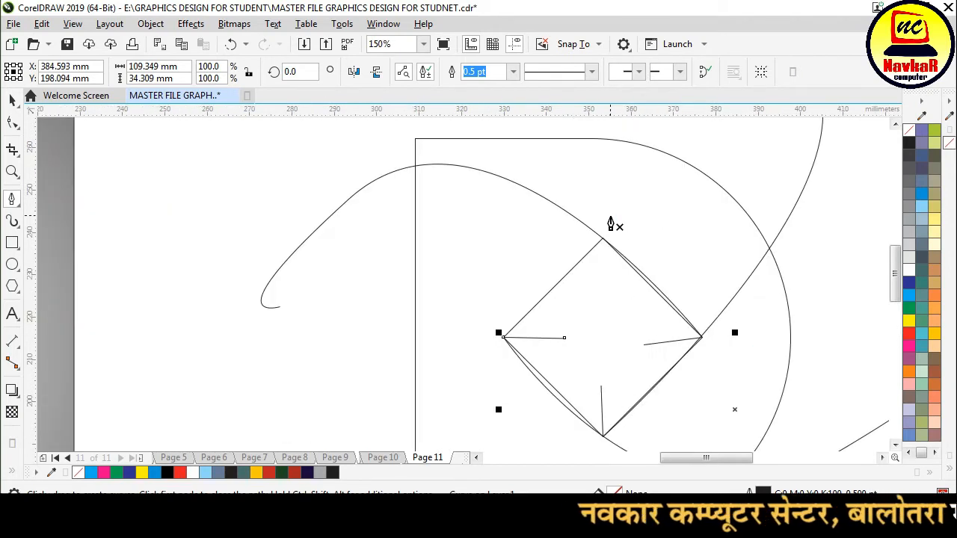
left_click(604, 284)
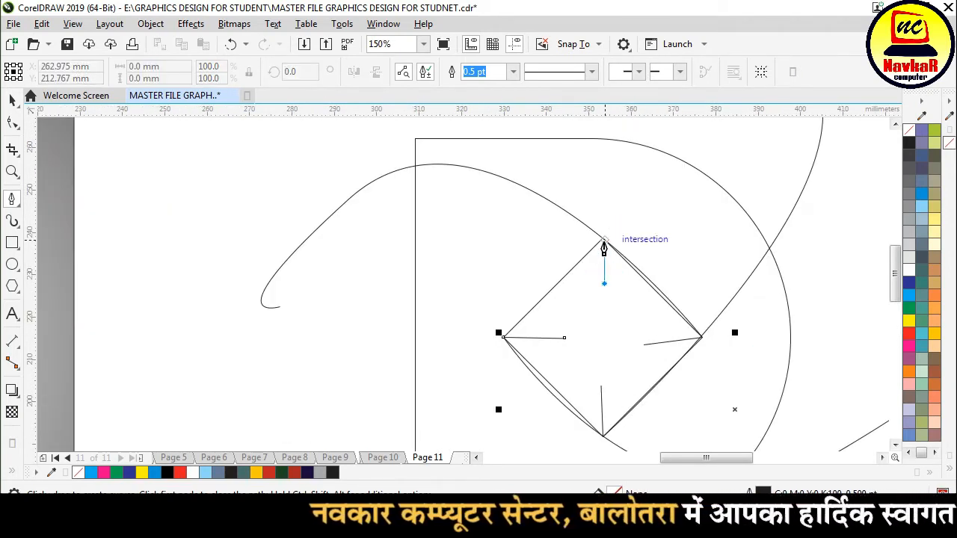
left_click(604, 242)
scroll(503, 223, "down", 2)
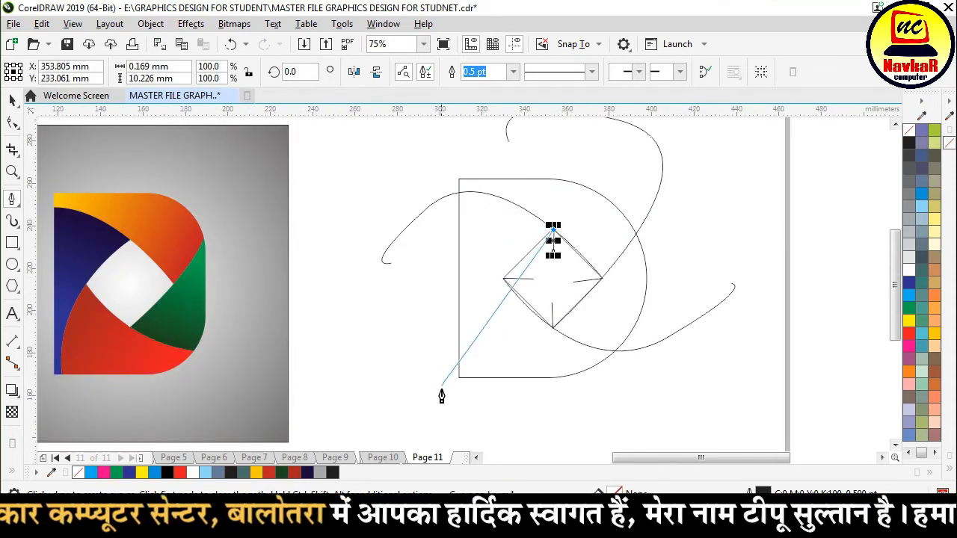
left_click_drag(457, 406, 468, 426)
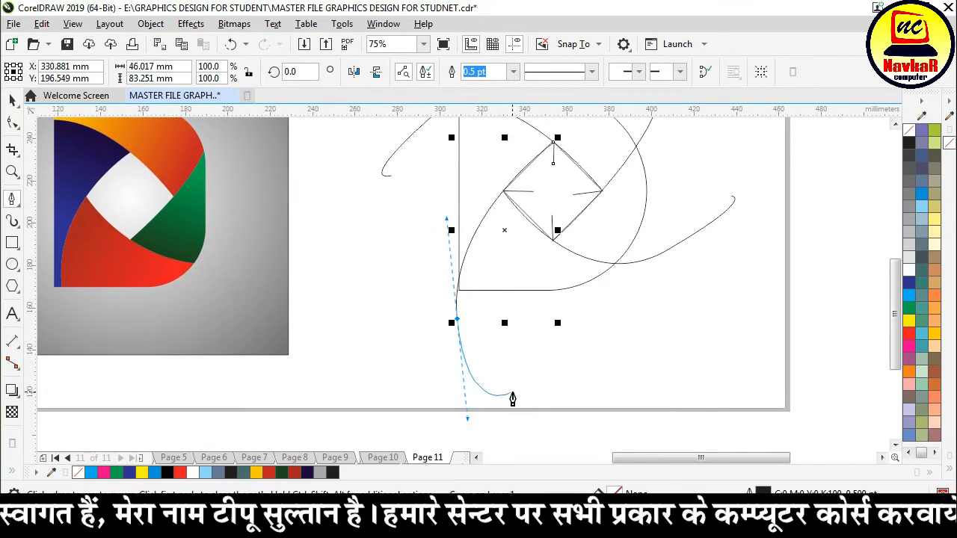
left_click(516, 398)
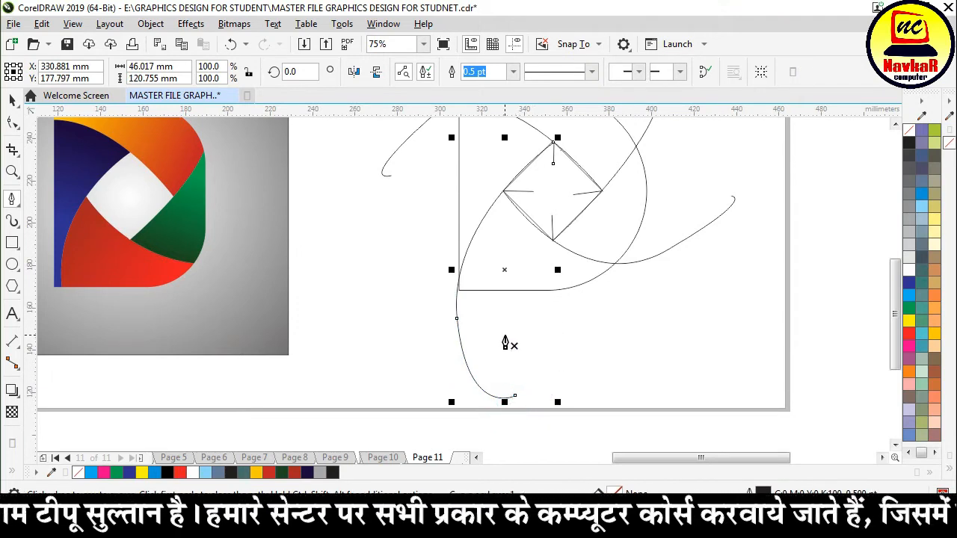
scroll(505, 343, "down", 1)
left_click(12, 121)
left_click(12, 99)
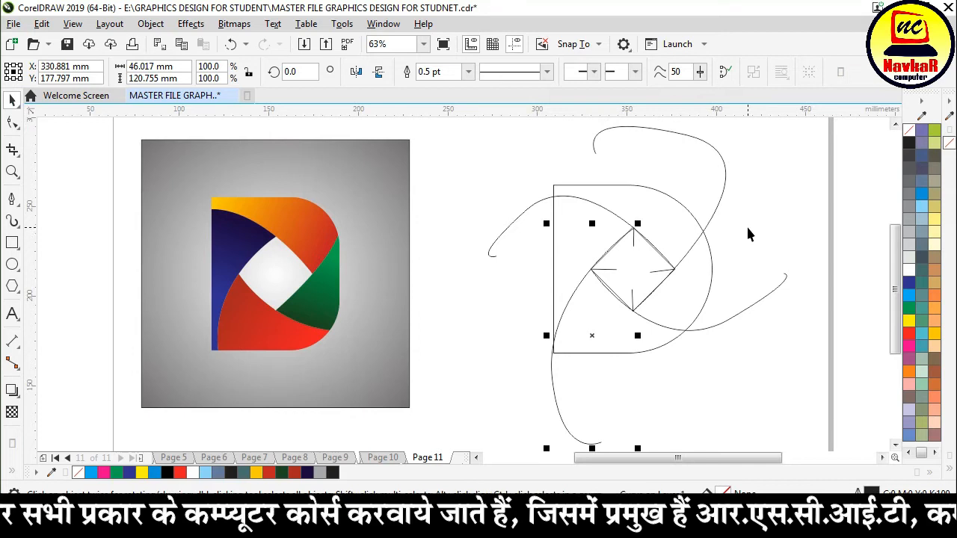
- Use Smart Fill with the specified slate-blue fill and 0.5 pt outline on the four D sections around the diamond
left_click(12, 474)
left_click(36, 463)
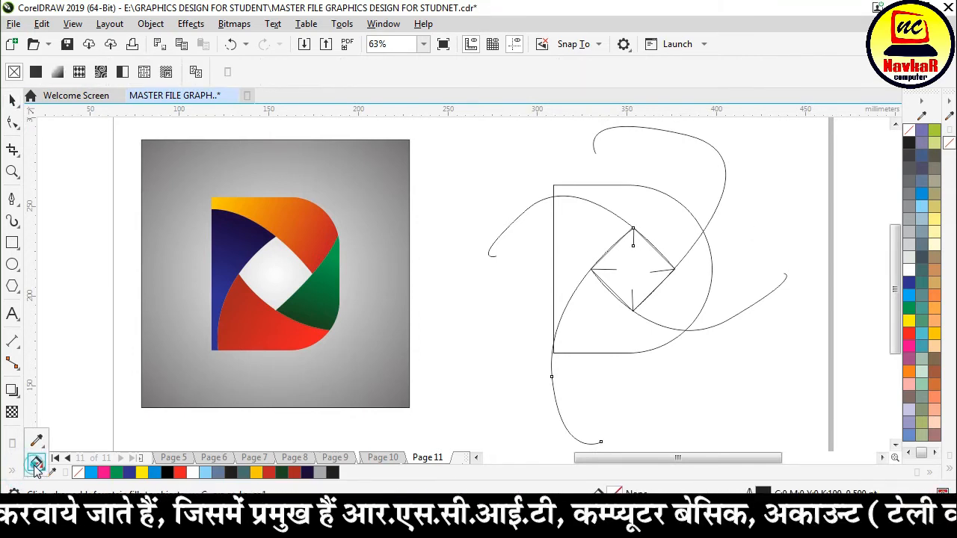
left_click(36, 464)
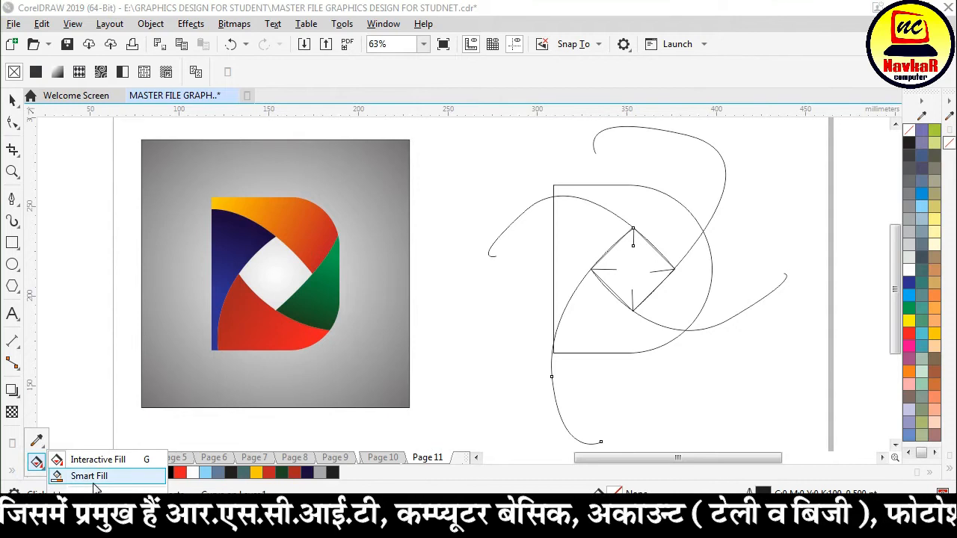
left_click(94, 482)
left_click(651, 213)
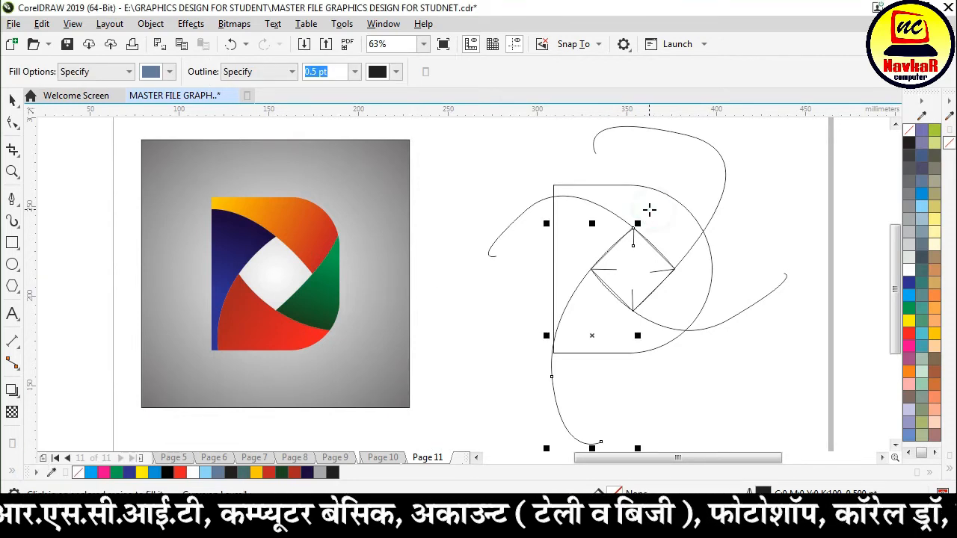
left_click(677, 297)
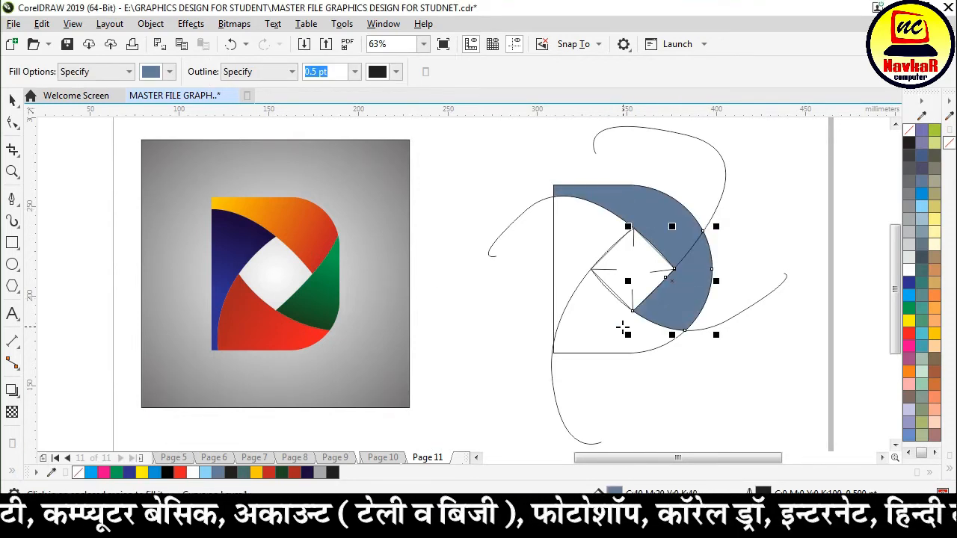
left_click(597, 327)
left_click(582, 253)
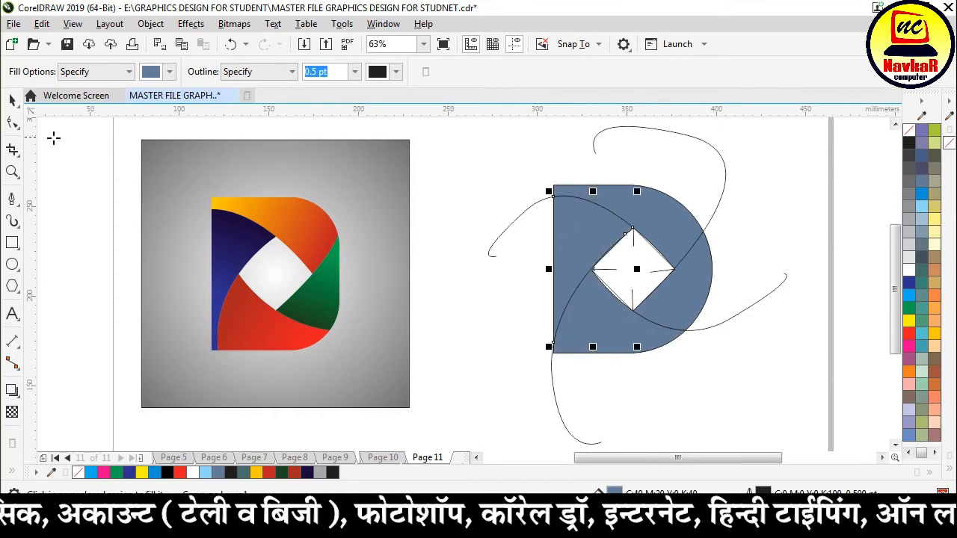
- Delete the four swirling Pen curves used to divide the D
left_click(11, 100)
left_click(772, 169)
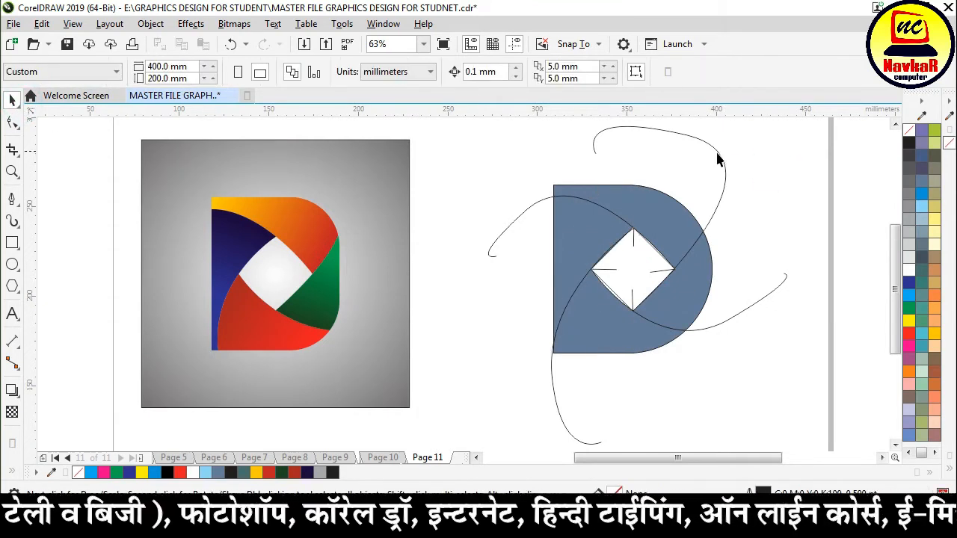
left_click(721, 160)
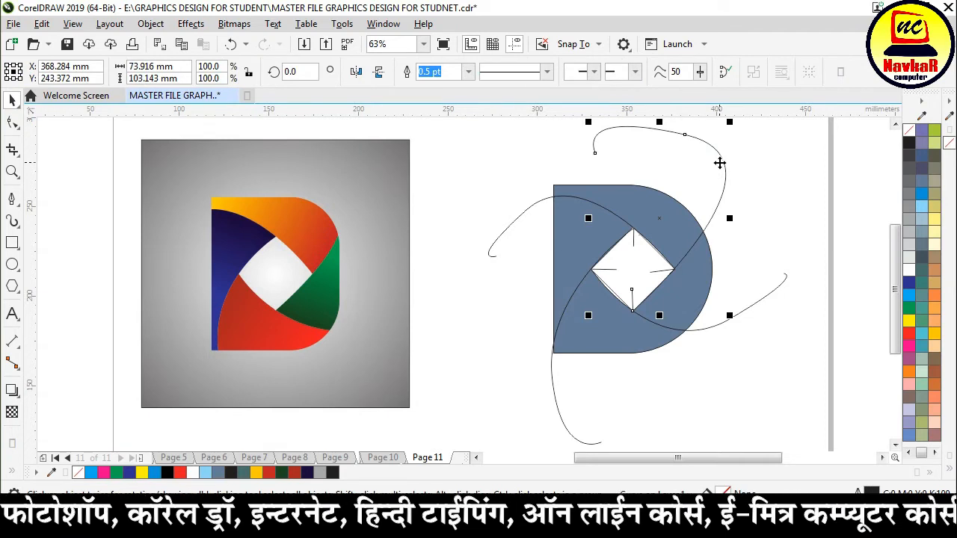
left_click(722, 174)
left_click(753, 303)
key("Delete")
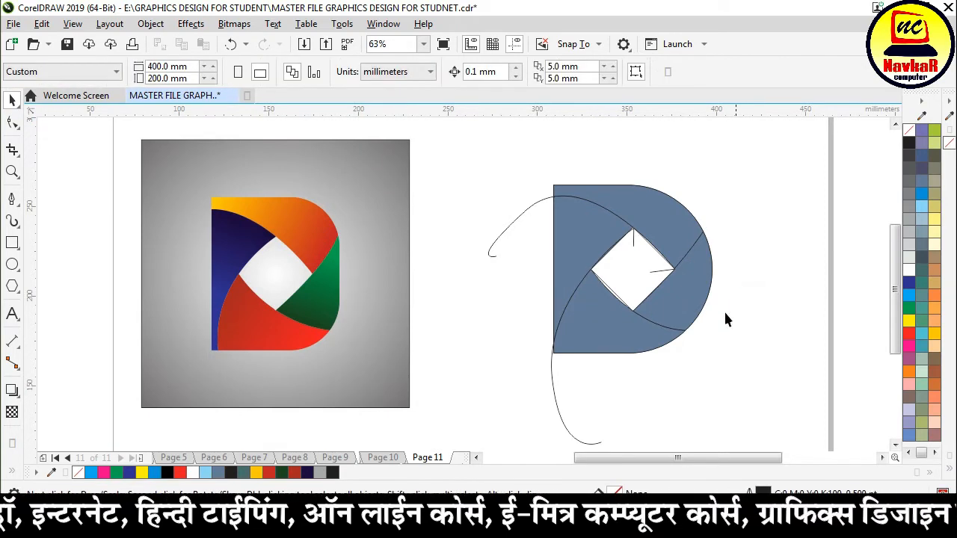
left_click(558, 389)
key("Delete")
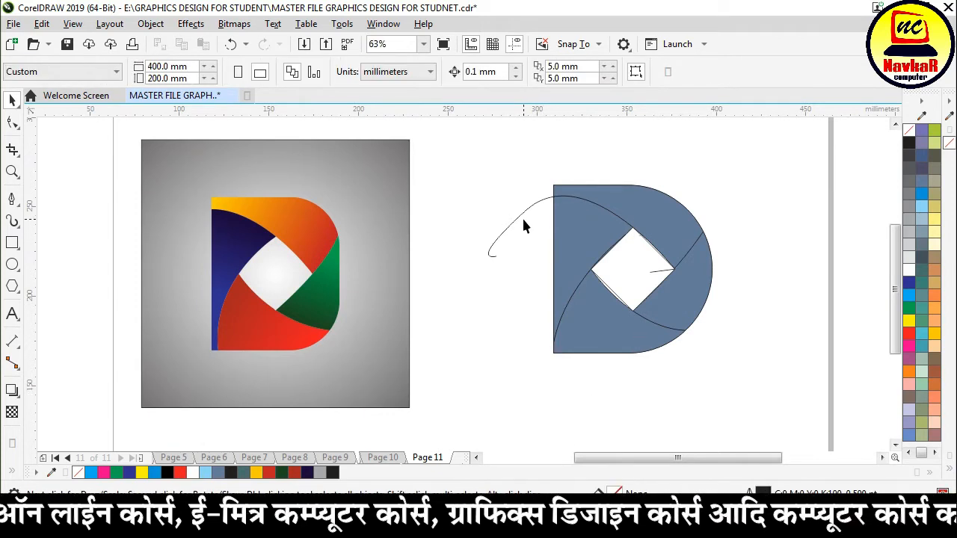
left_click(524, 218)
key("Delete")
- Delete the original diamond outline from the centre of the D
scroll(760, 270, "up", 2)
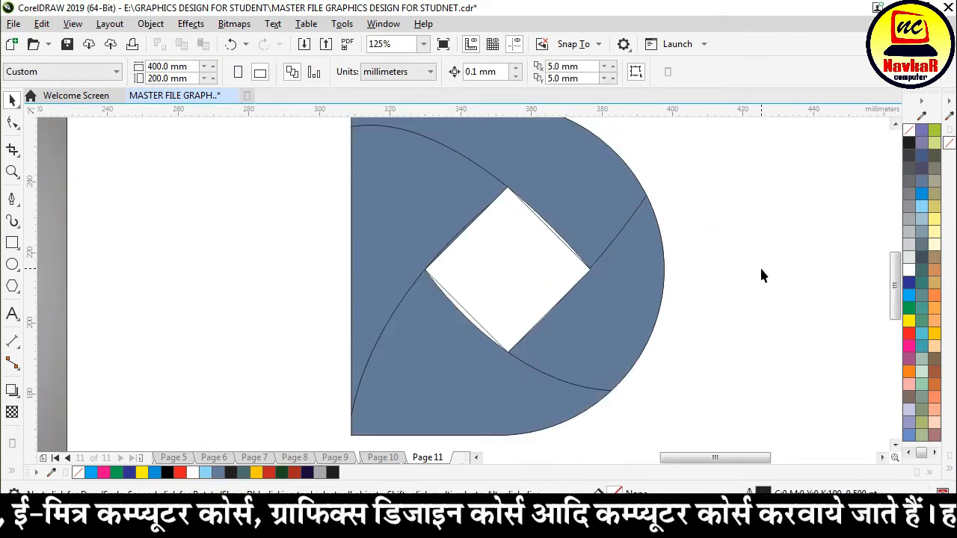
left_click(516, 267)
key("Delete")
scroll(464, 291, "down", 2)
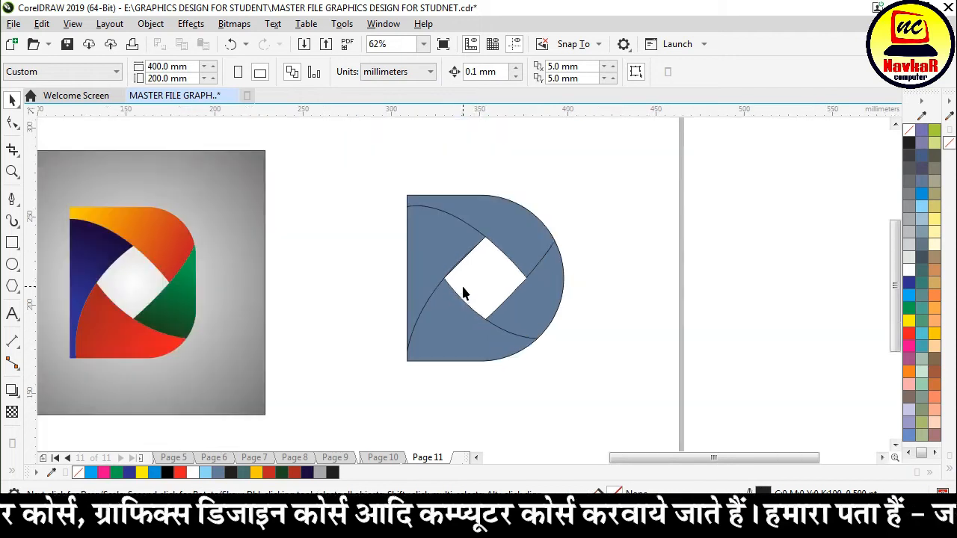
- Fill the D's upper section with yellow and its right section with green
left_click(495, 224)
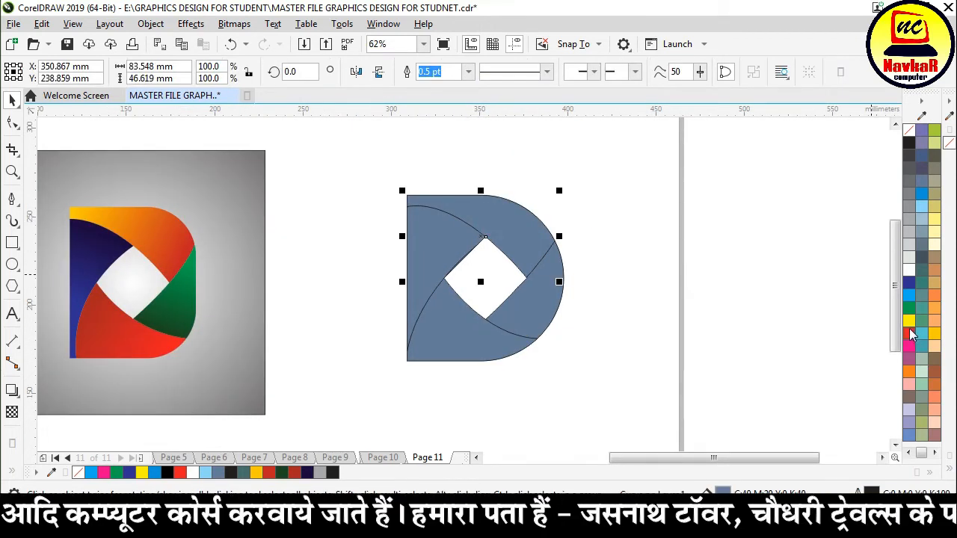
left_click(909, 322)
left_click(555, 313)
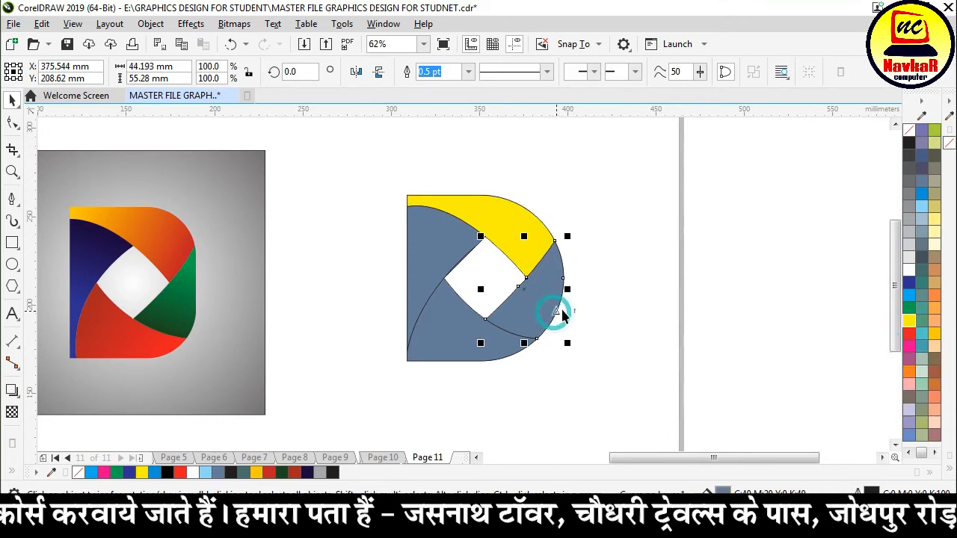
left_click(909, 307)
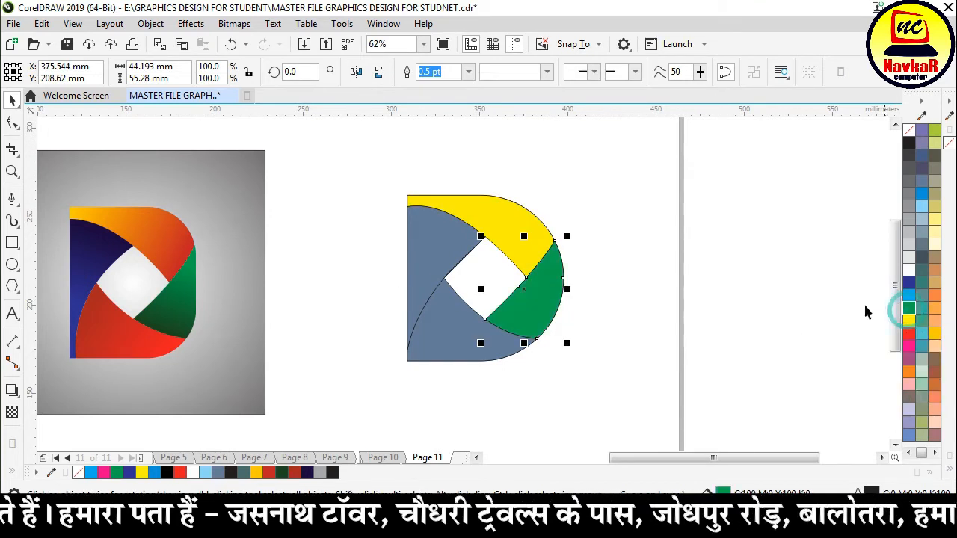
- Fill the D's lower section with red and its left section with dark blue
left_click(473, 331)
left_click(911, 334)
left_click(442, 244)
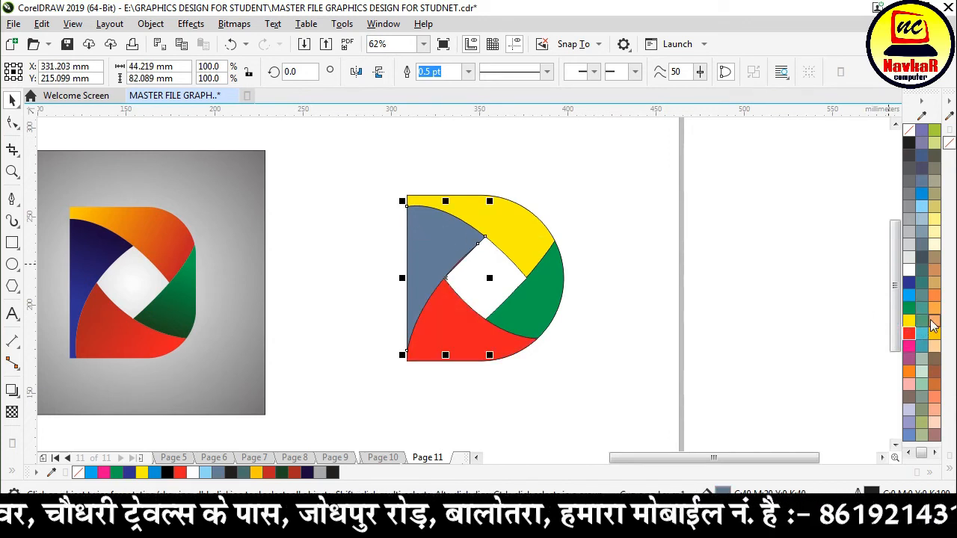
left_click(909, 283)
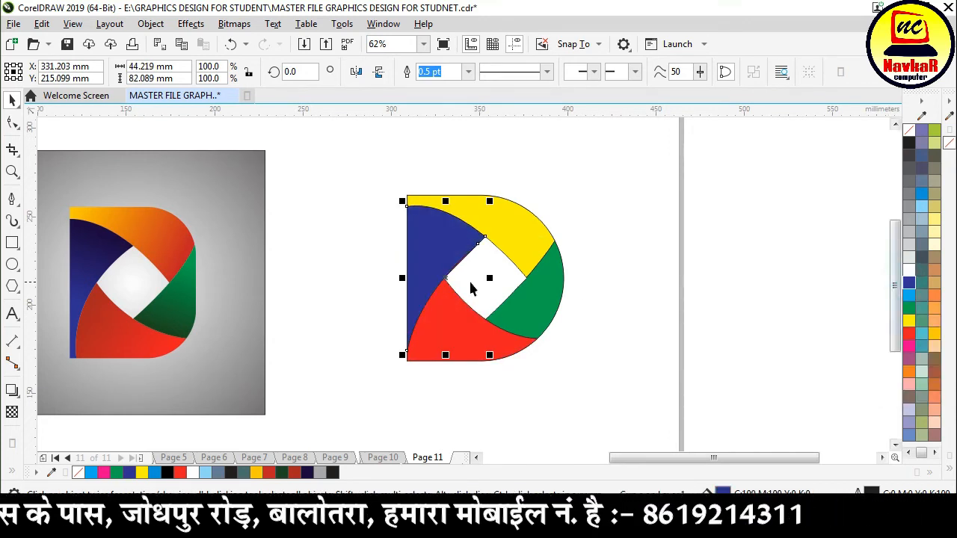
- With the Pen tool, draw a closed shape about 44 × 29 mm from the central opening's left corner, enclosing the thin red sliver
scroll(469, 252, "up", 4)
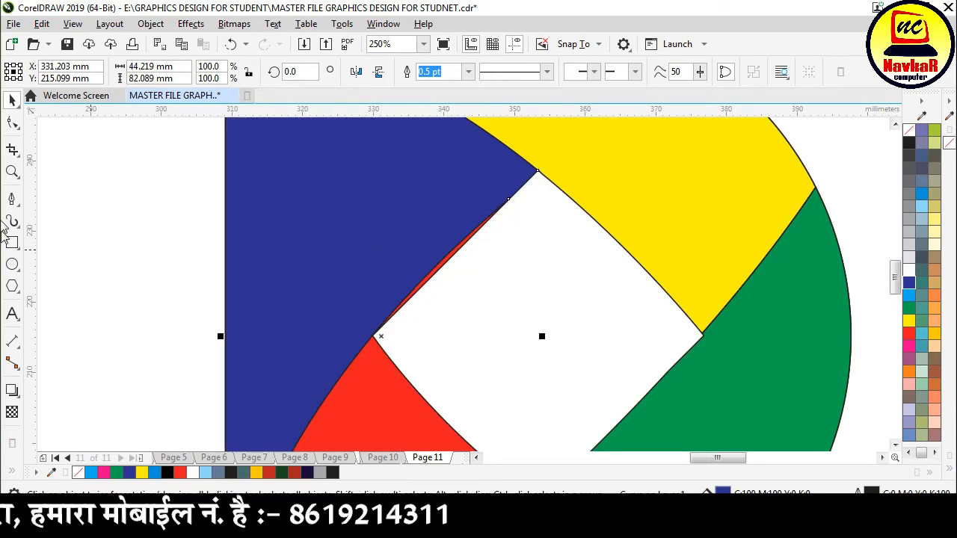
left_click(12, 198)
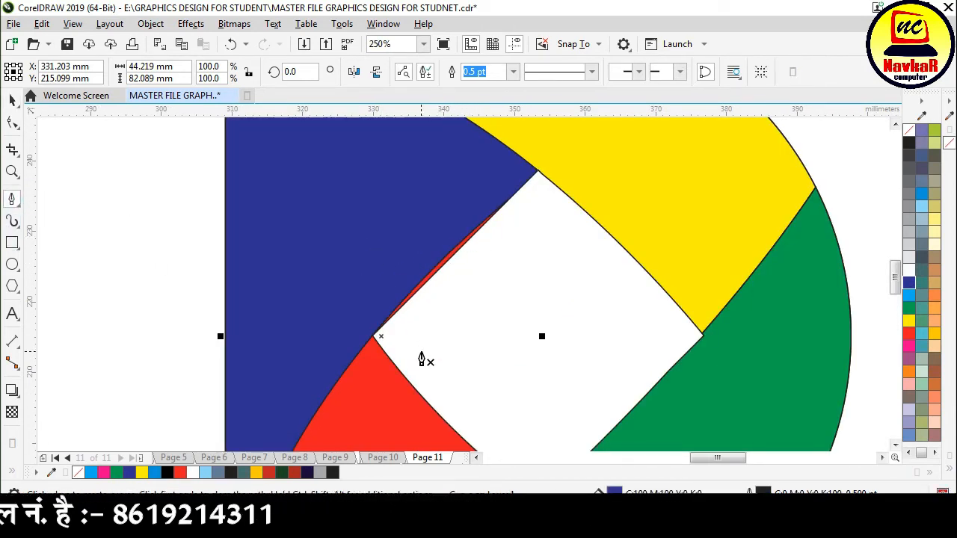
left_click(422, 353)
left_click(373, 335)
left_click(294, 260)
left_click(327, 180)
left_click(465, 150)
left_click(596, 160)
left_click(607, 253)
left_click(528, 307)
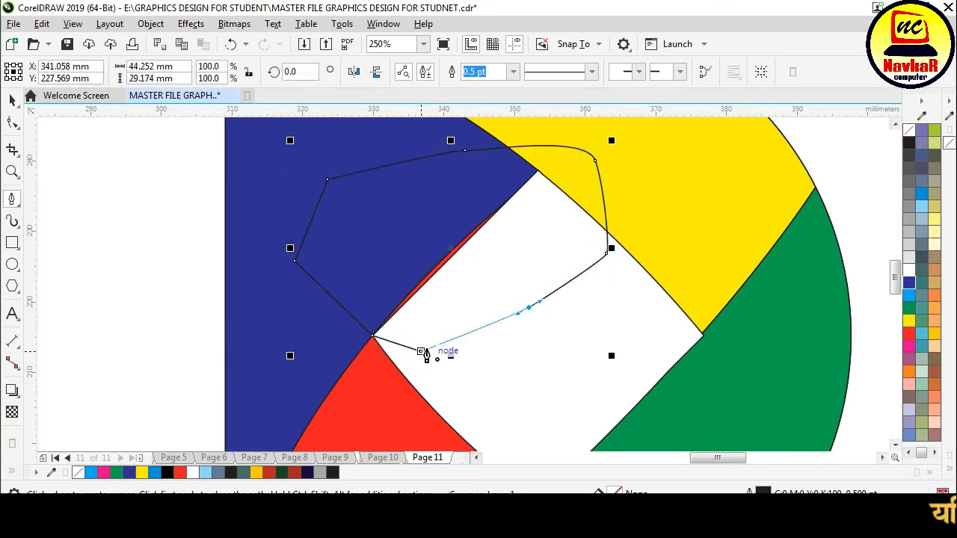
left_click(423, 351)
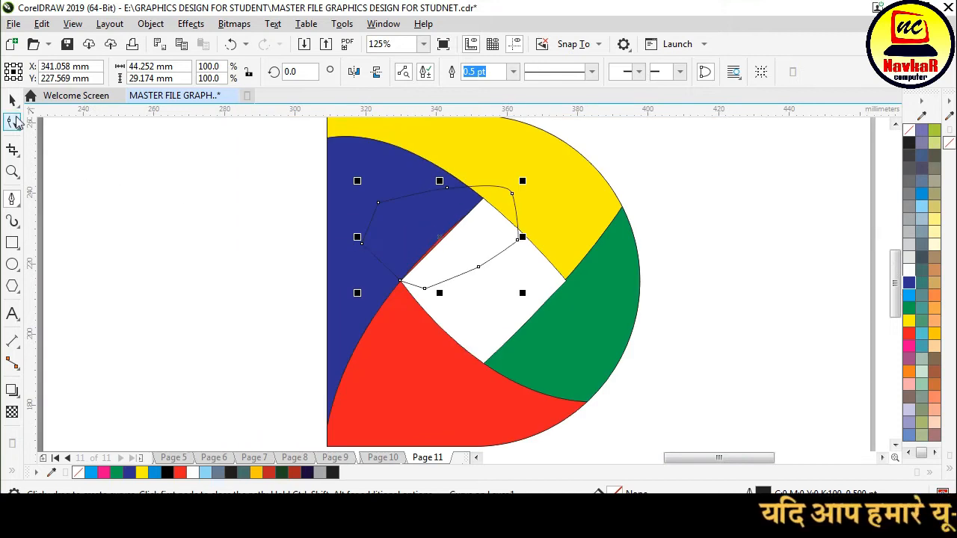
- Trim the red section with the closed Pen shape to remove the sliver, and delete the cutting shape
left_click(12, 100)
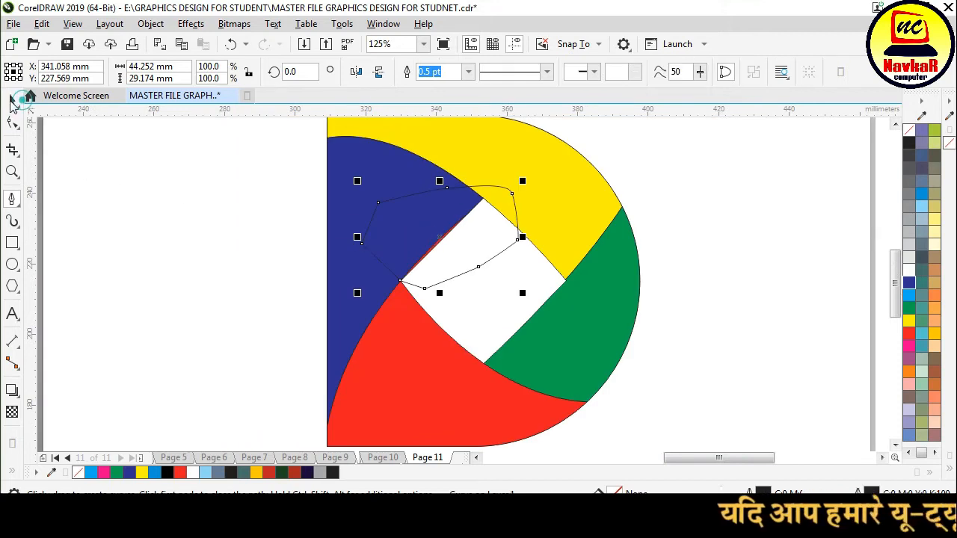
left_click(398, 374, "shift")
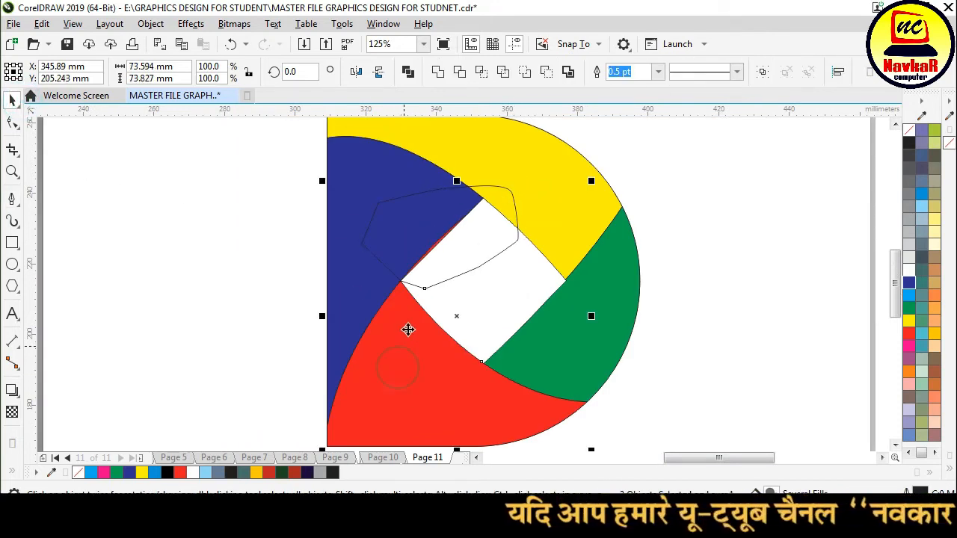
left_click(457, 74)
left_click(665, 183)
left_click(479, 224)
key("Delete")
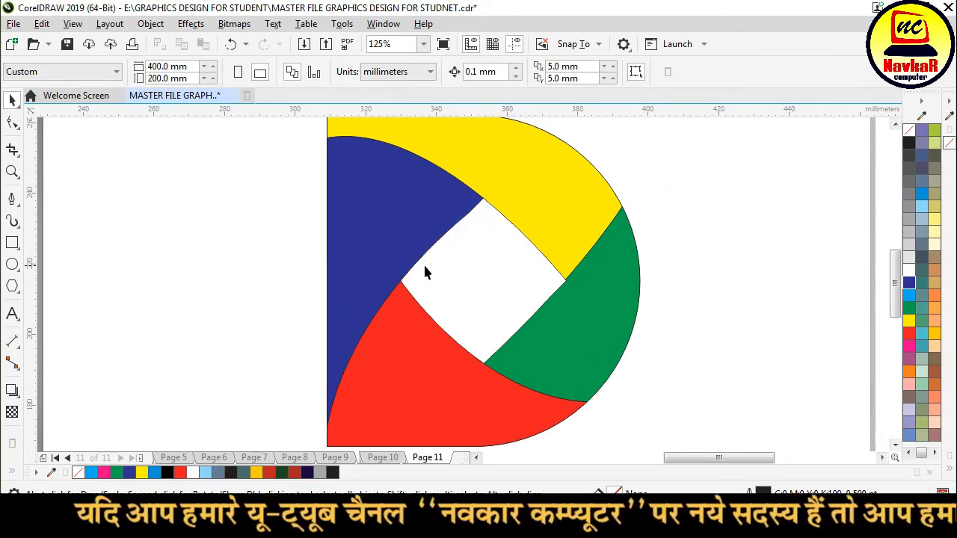
- Apply a linear fountain fill from yellow to red across the D's upper section, running from its left end towards its right tip
scroll(433, 273, "down", 2)
scroll(476, 255, "up", 2)
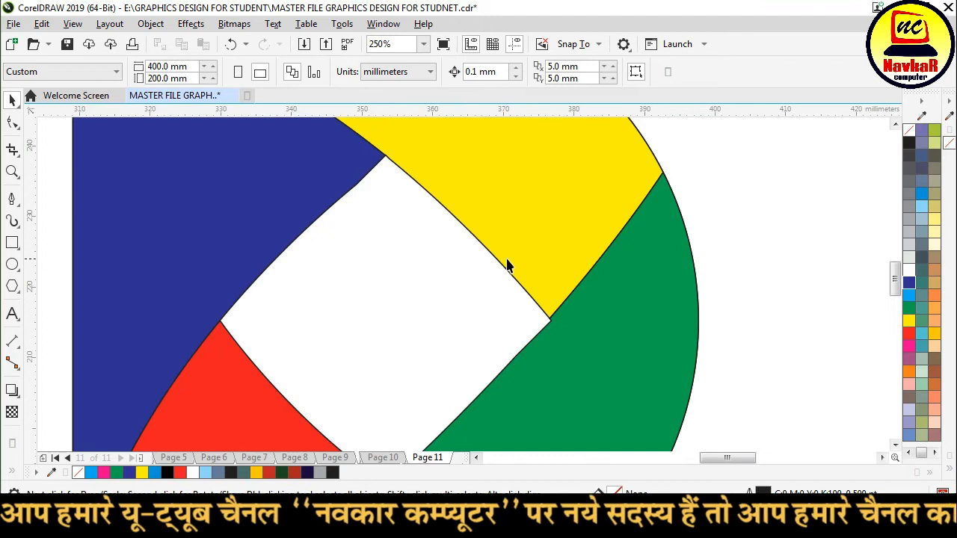
left_click(515, 220)
scroll(478, 276, "down", 2)
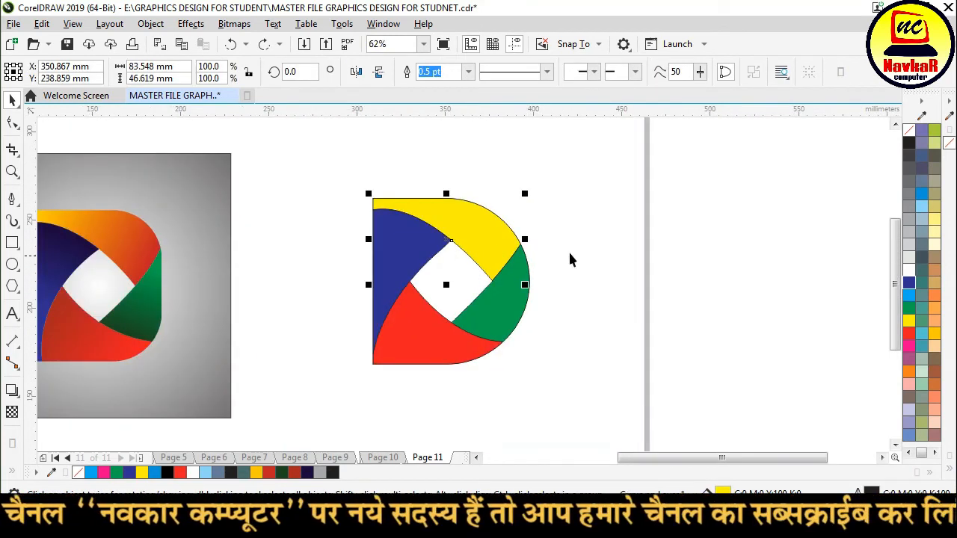
left_click(631, 244)
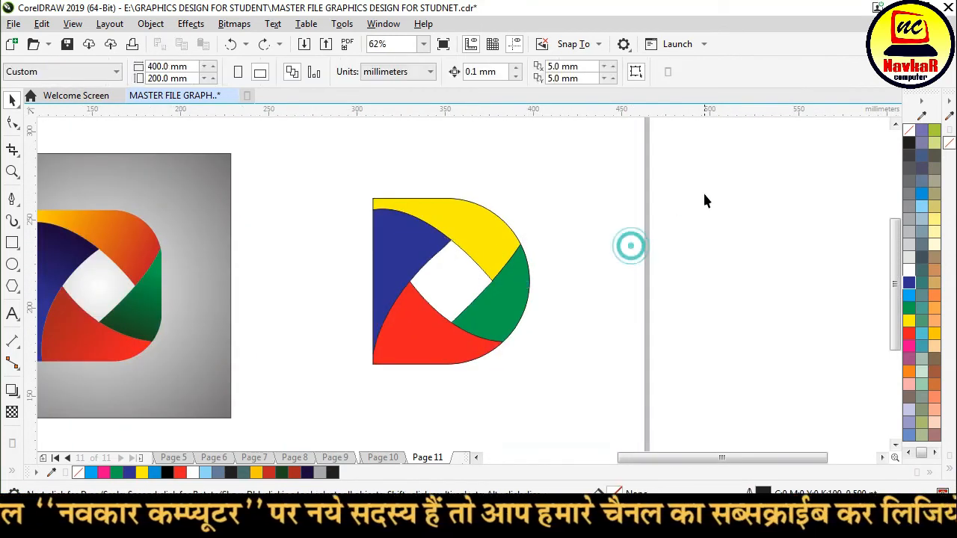
left_click(467, 238)
key("g")
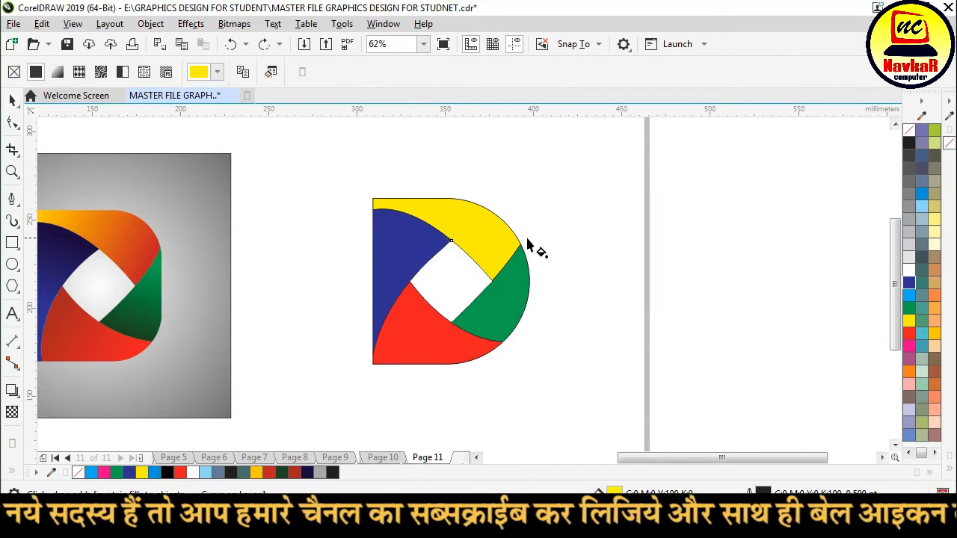
left_click_drag(386, 209, 502, 268)
left_click(507, 263)
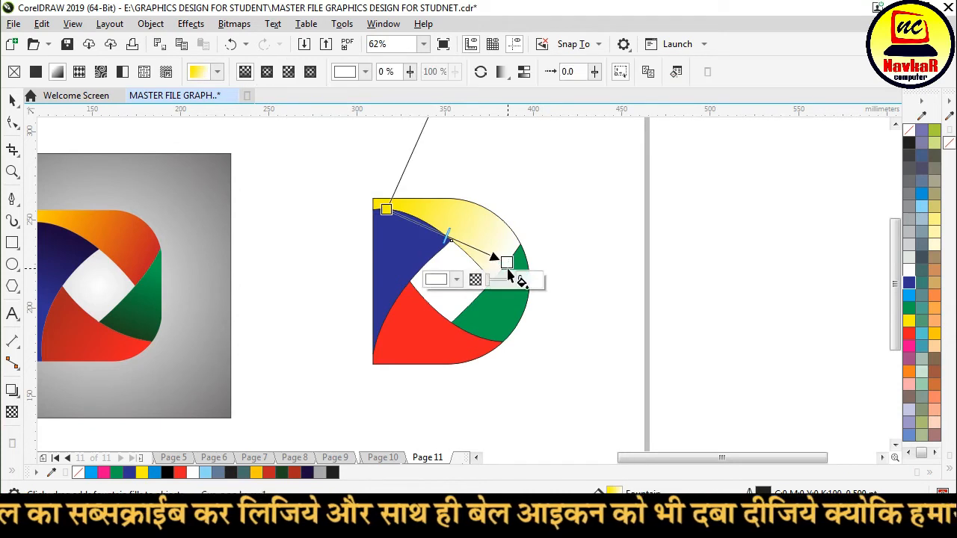
left_click(911, 337)
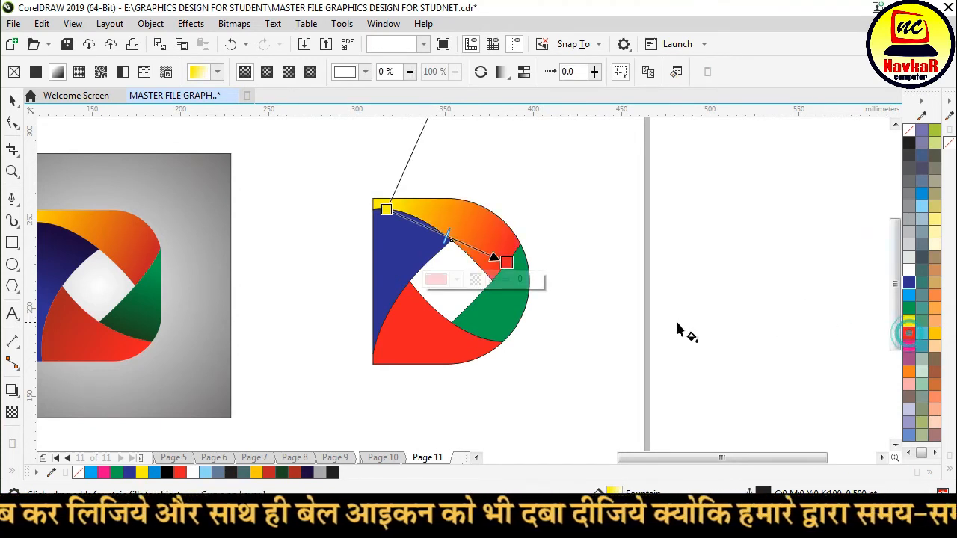
- Reposition the upper section's gradient to start at the D's top-left corner and end inside the section's right tip
left_click_drag(505, 265, 540, 281)
left_click_drag(385, 210, 373, 199)
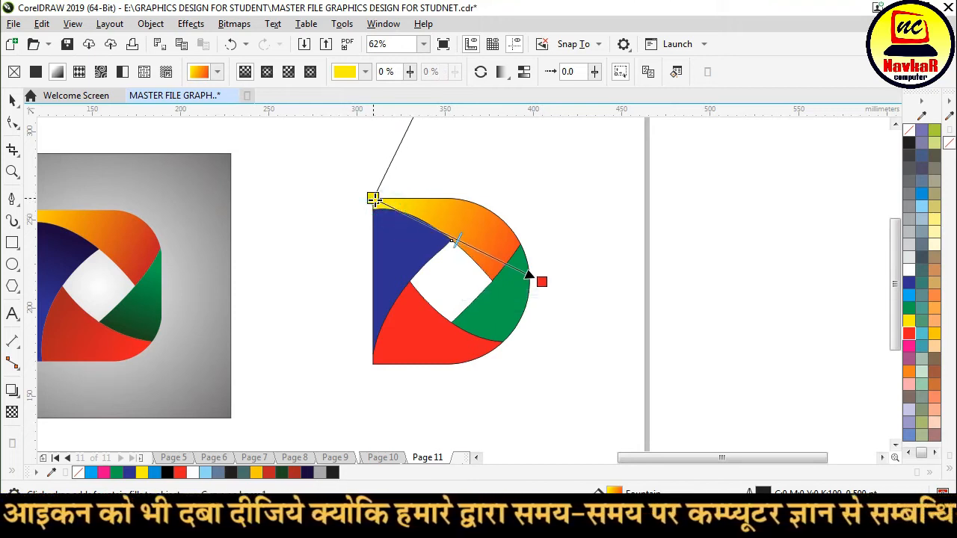
left_click_drag(541, 281, 507, 262)
- Apply a linear fountain fill to the green section, from green at its lower end to yellow-green at its upper tip
left_click(520, 314)
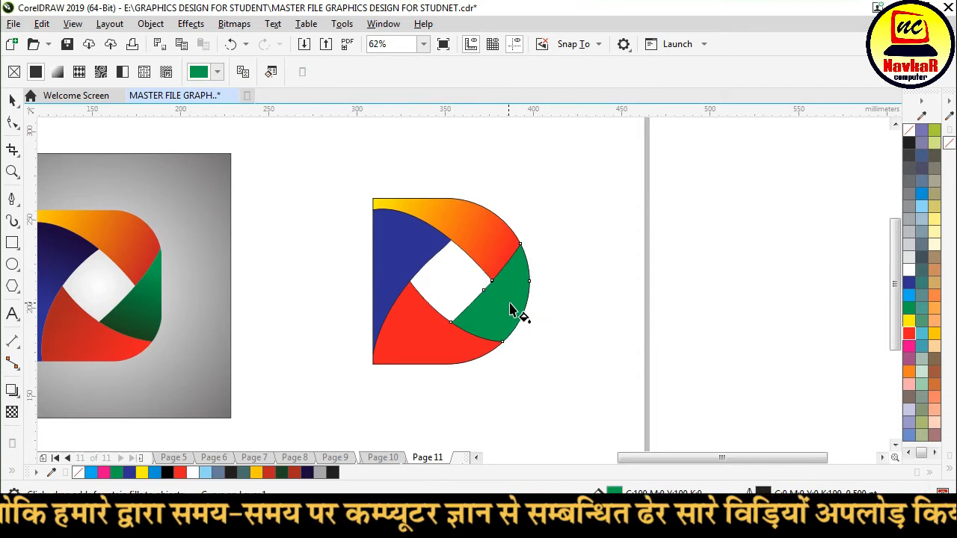
left_click_drag(484, 338, 524, 251)
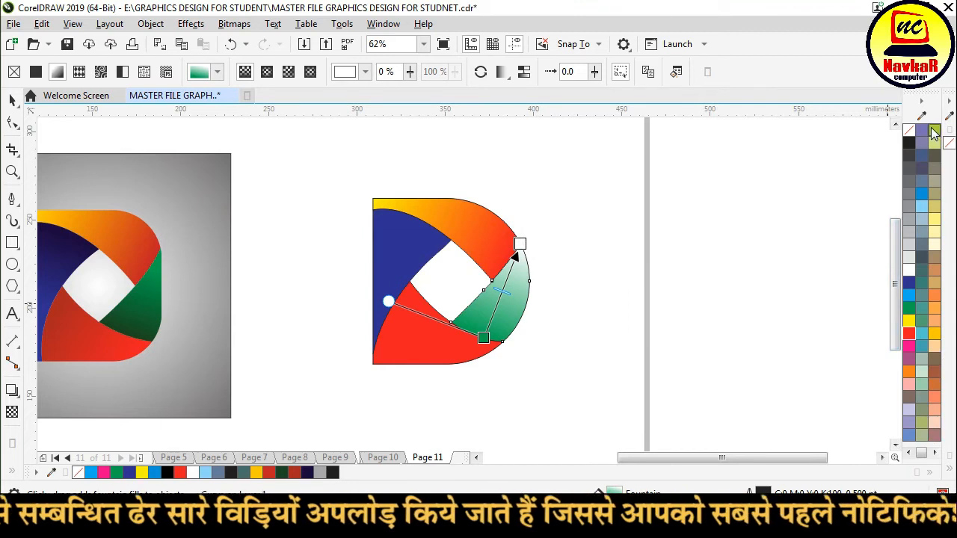
left_click(934, 132)
- Apply a linear fountain fill to the D's red lower section, from red at its left edge to orange at its right tip
left_click(419, 349)
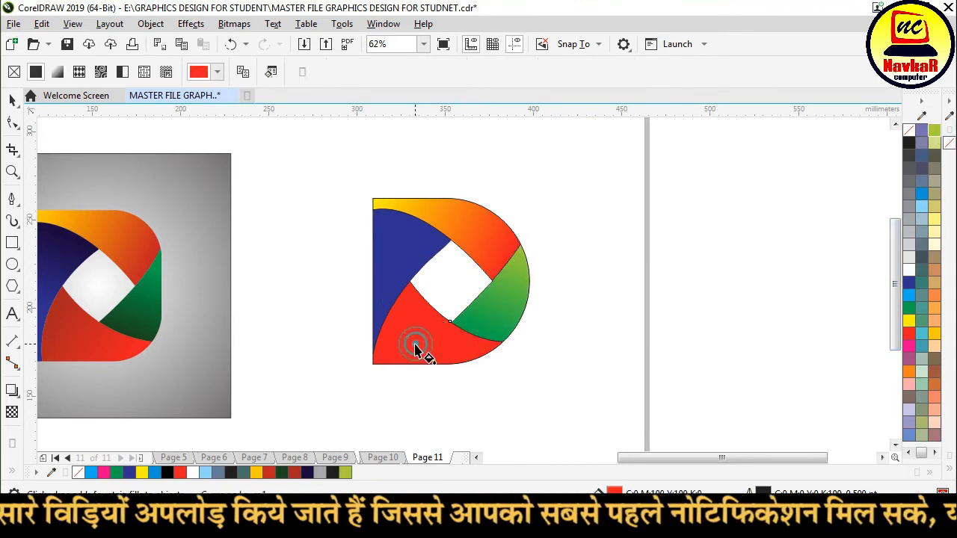
left_click(14, 101)
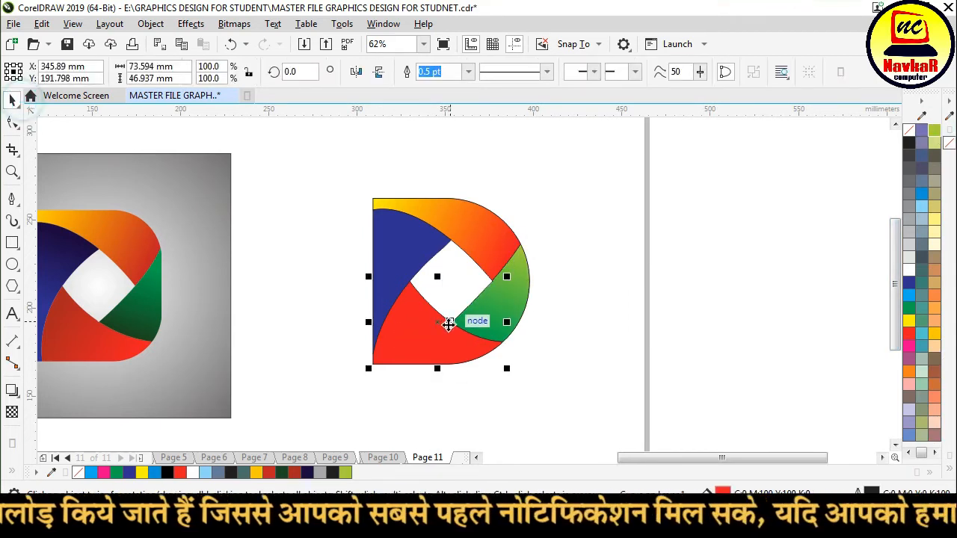
key("g")
left_click_drag(388, 312, 486, 353)
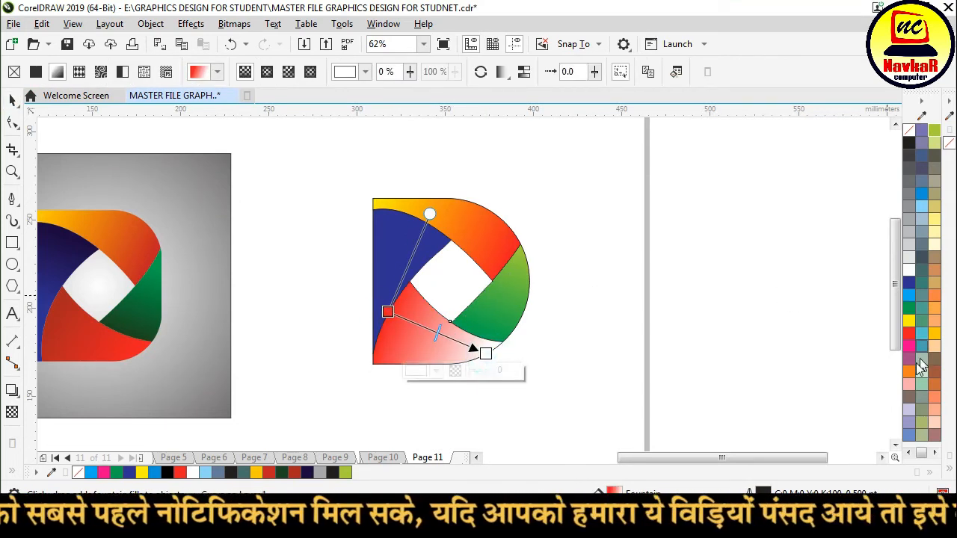
left_click(910, 371)
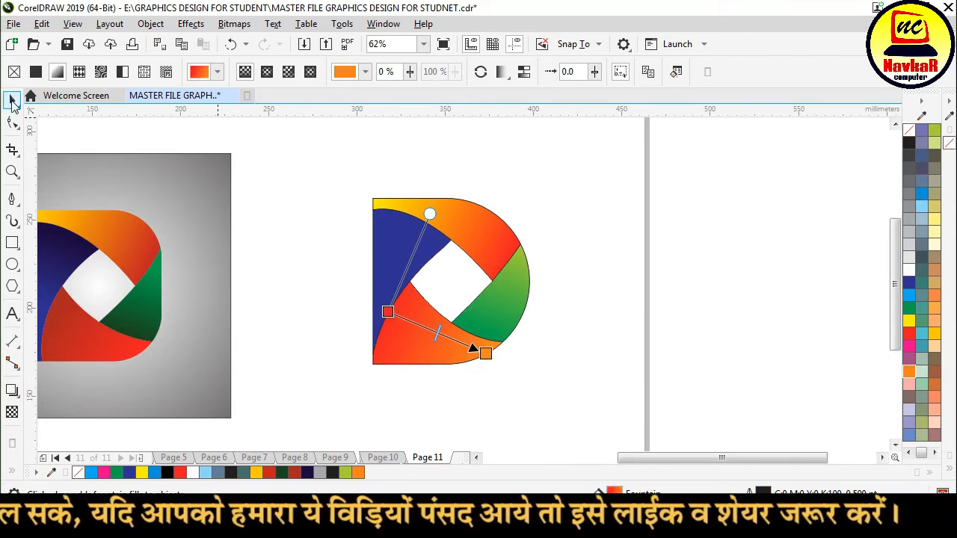
- Apply a linear fountain fill to the blue section, from dark blue at its upper edge to light blue at its lower tip
left_click(12, 100)
left_click(406, 245)
left_click_drag(410, 221, 374, 346)
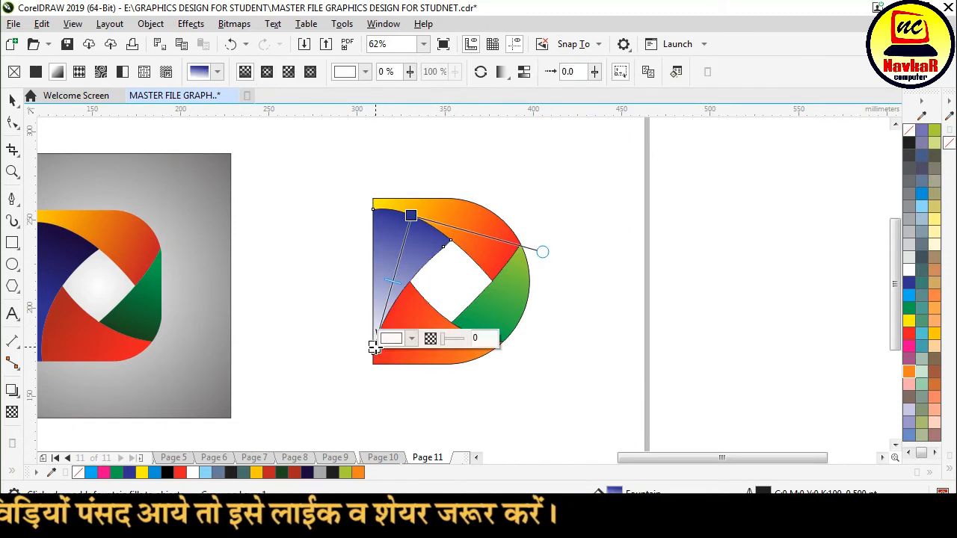
left_click(909, 294)
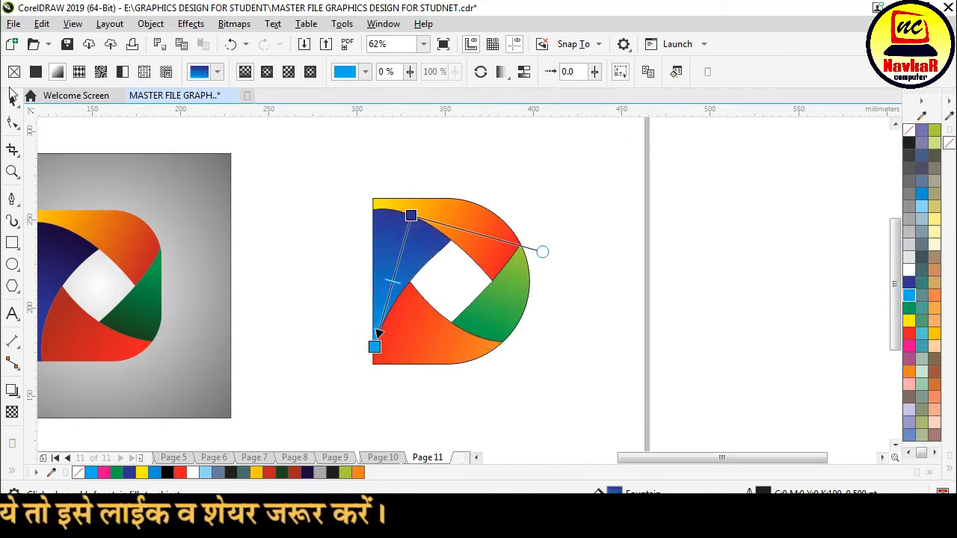
- Remove the outline from all sections of the D
left_click(12, 100)
left_click_drag(348, 178, 604, 417)
right_click(908, 133)
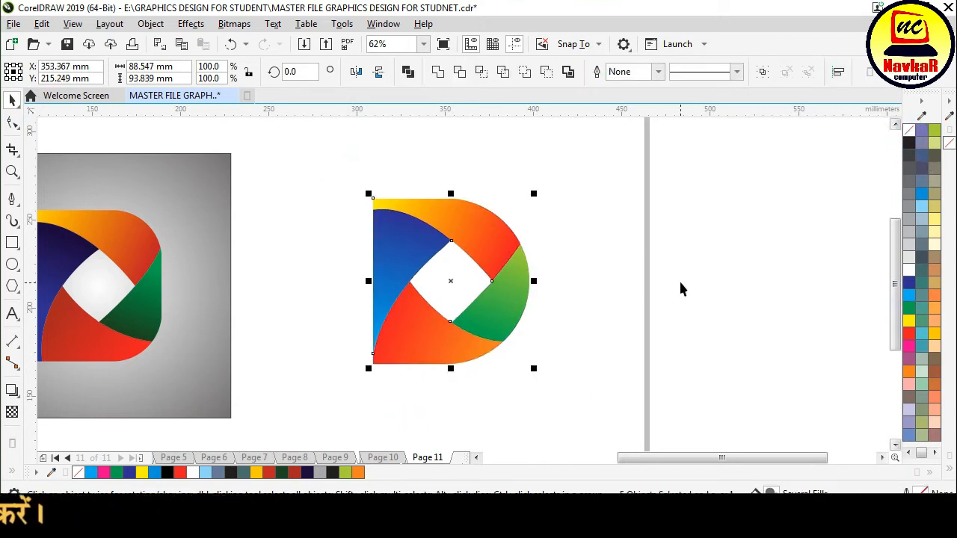
left_click(677, 279)
- Move all the D sections together off the page to its right side
scroll(457, 235, "down", 2)
left_click_drag(527, 188, 389, 329)
left_click_drag(455, 281, 641, 282)
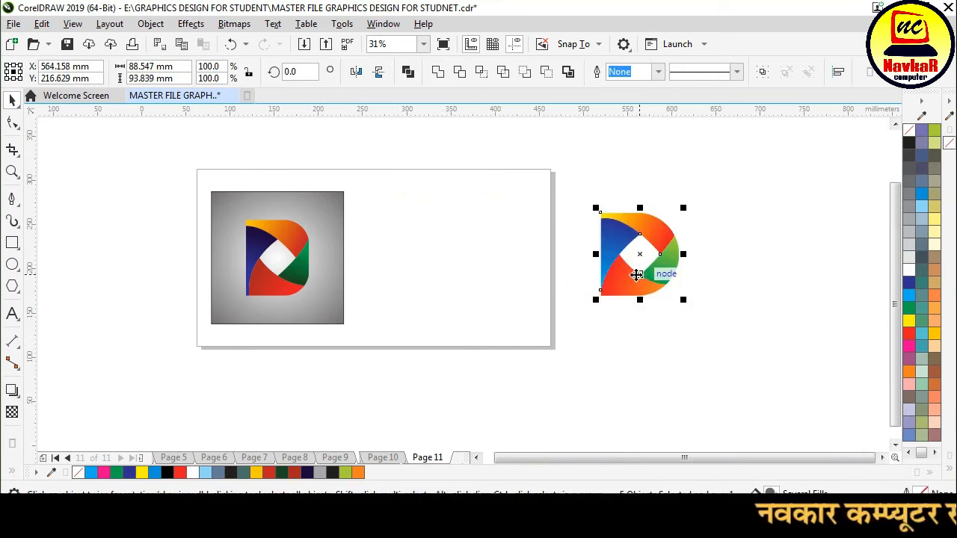
- Draw a square about 159 mm on each side on the page, right of the reference image
left_click(331, 216)
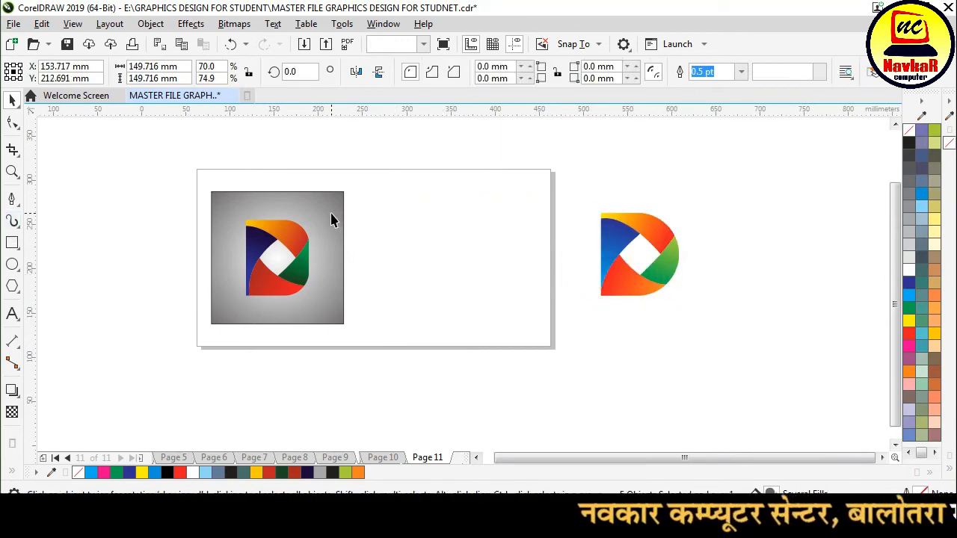
left_click(12, 242)
left_click_drag(377, 187, 517, 327)
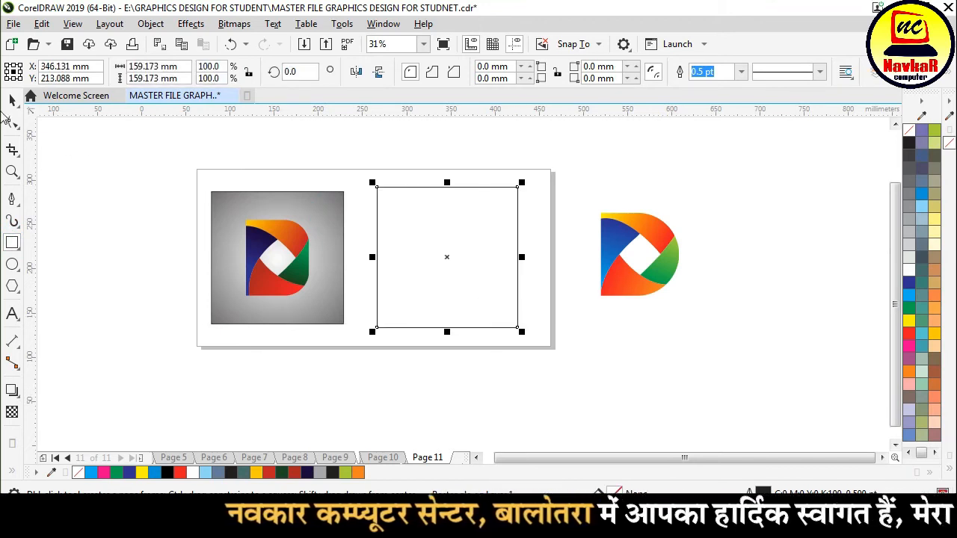
left_click(13, 103)
- Give the square an elliptical fountain fill from white at its centre to black, extending the gradient's outer end well beyond the square's right edge
scroll(492, 234, "up", 1)
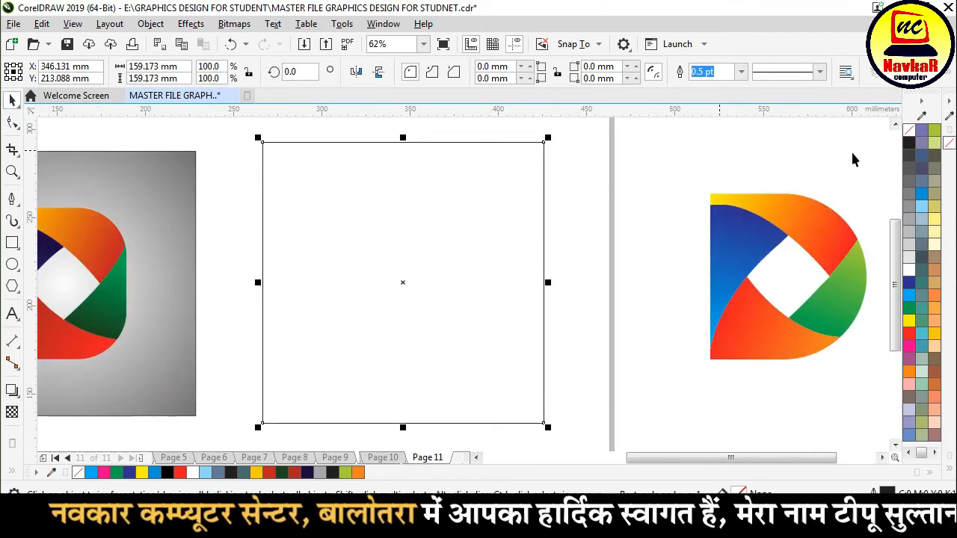
left_click(914, 240)
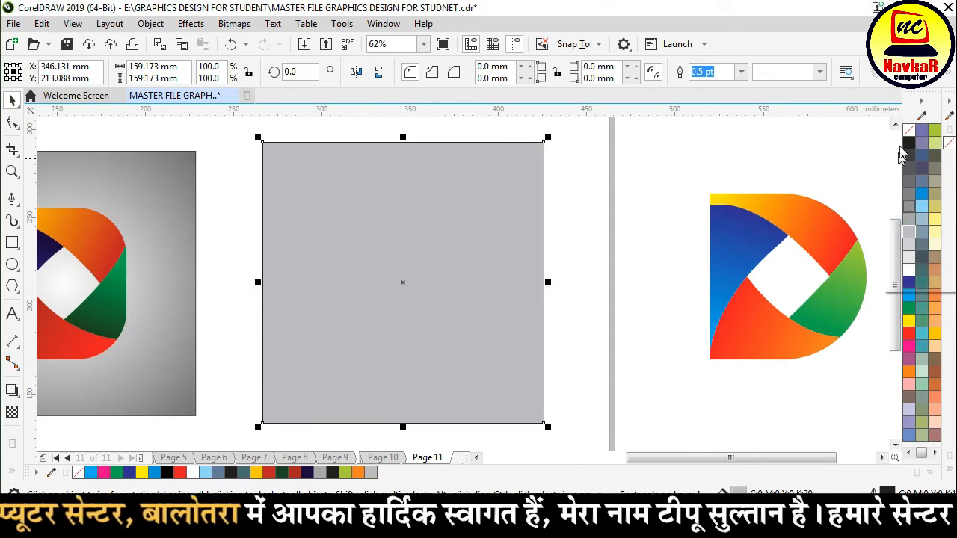
left_click(906, 143)
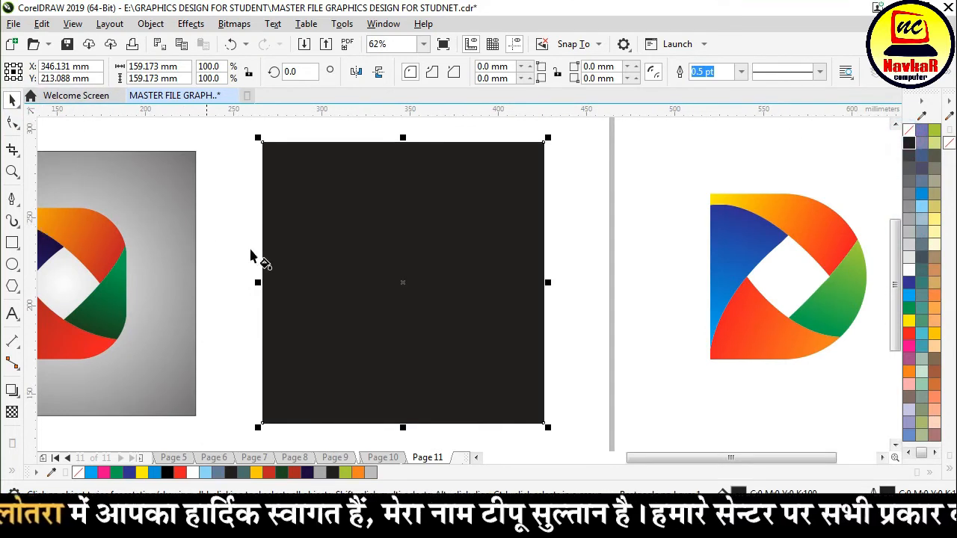
key("g")
left_click(57, 71)
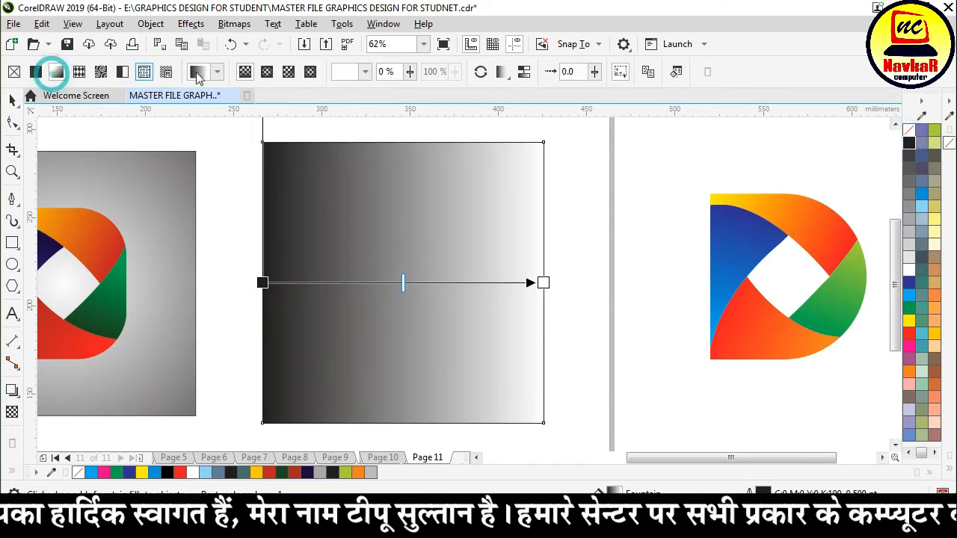
left_click(267, 71)
left_click_drag(548, 283, 655, 283)
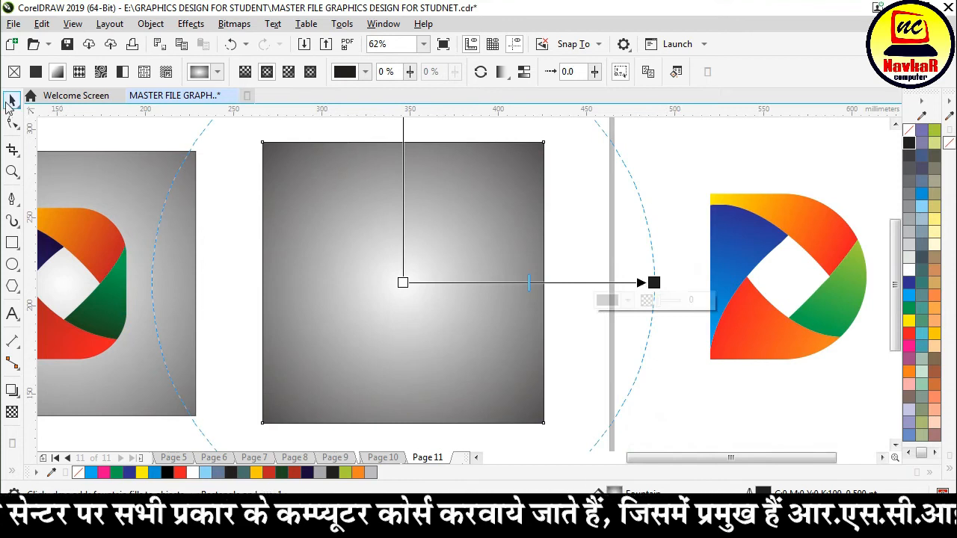
- Group all the pieces of the D into one object
left_click(10, 101)
left_click(737, 246)
left_click_drag(789, 299, 878, 387)
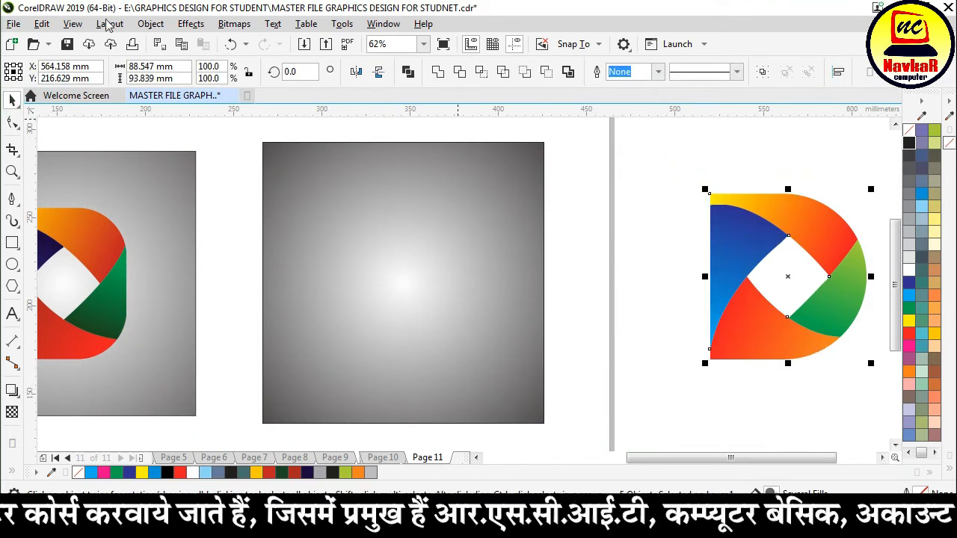
left_click(150, 24)
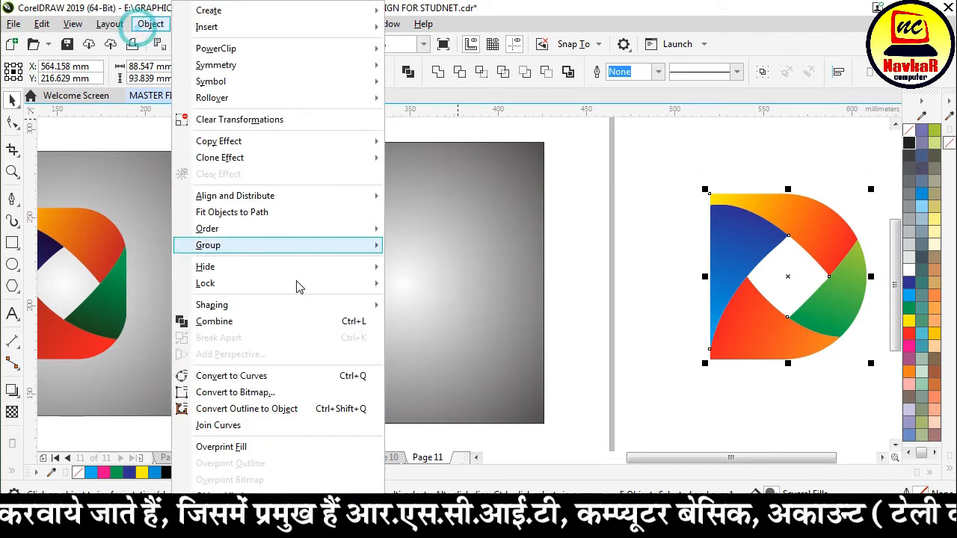
left_click(241, 247)
left_click(408, 247)
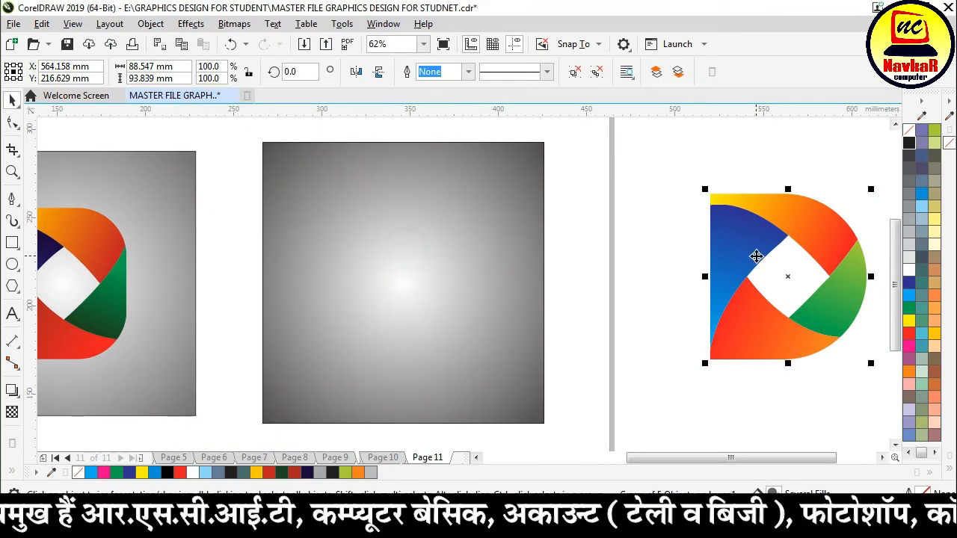
- Bring the D group to the front and centre it on the gradient square
left_click_drag(763, 258, 498, 272)
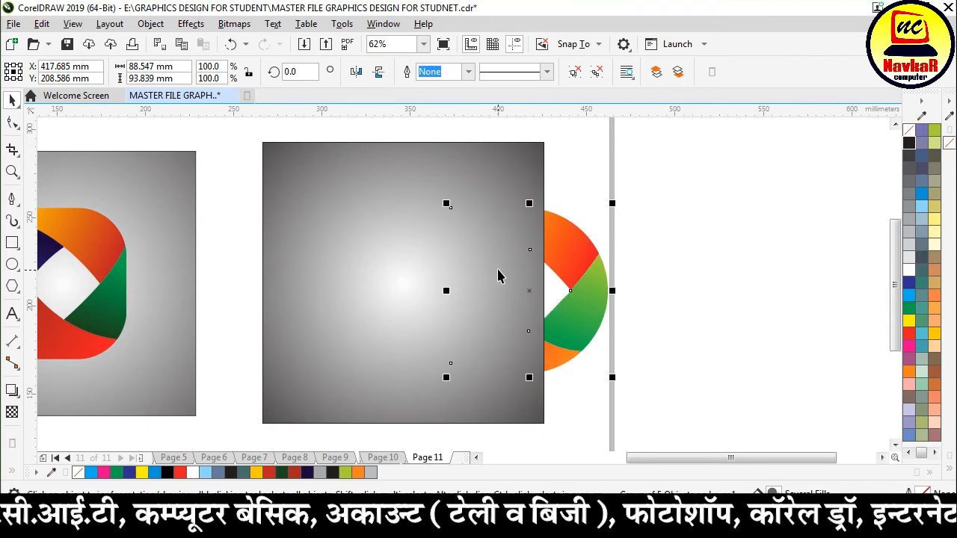
key("shift+Page_Up")
left_click_drag(606, 279, 487, 272)
left_click(507, 371, "shift")
key("c")
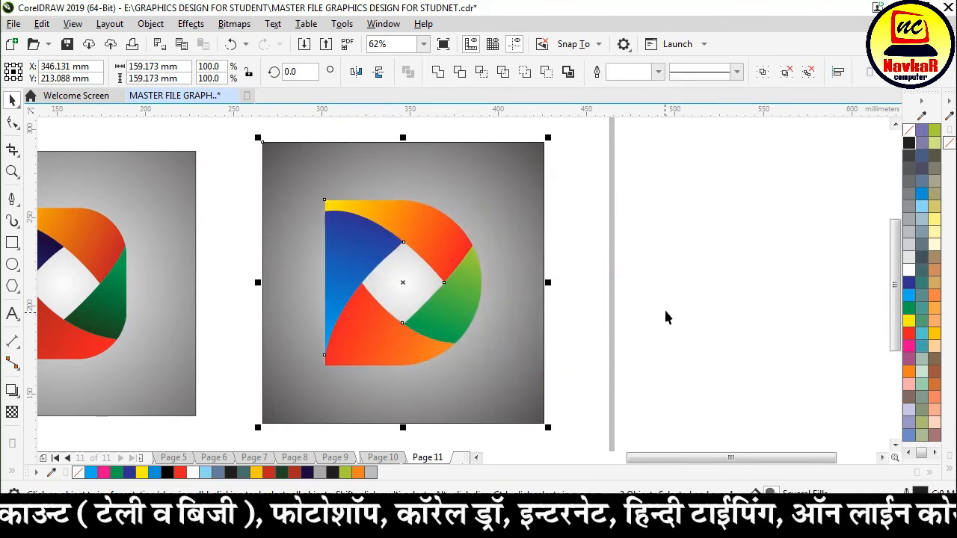
left_click(664, 309)
- Copy the D group and paste a duplicate exactly on top of it
left_click(427, 312)
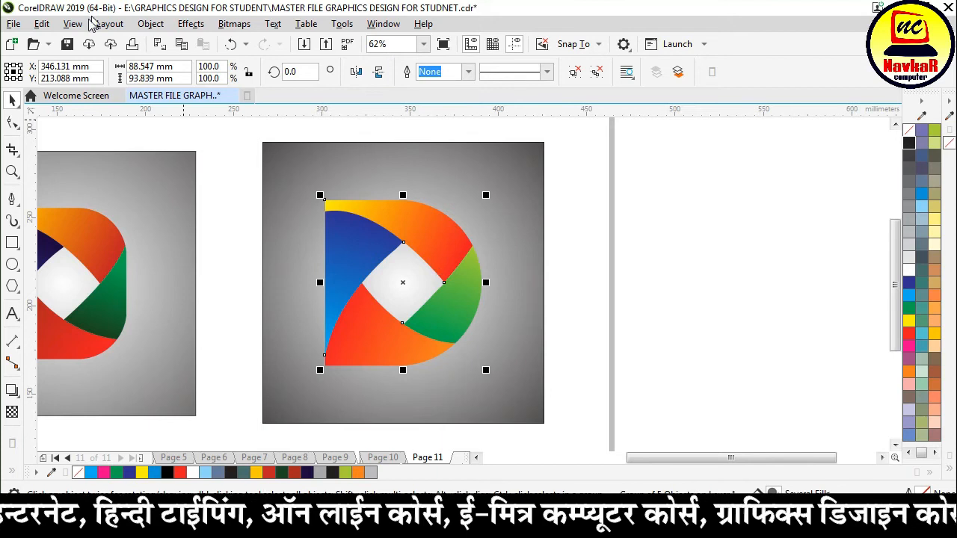
left_click(42, 23)
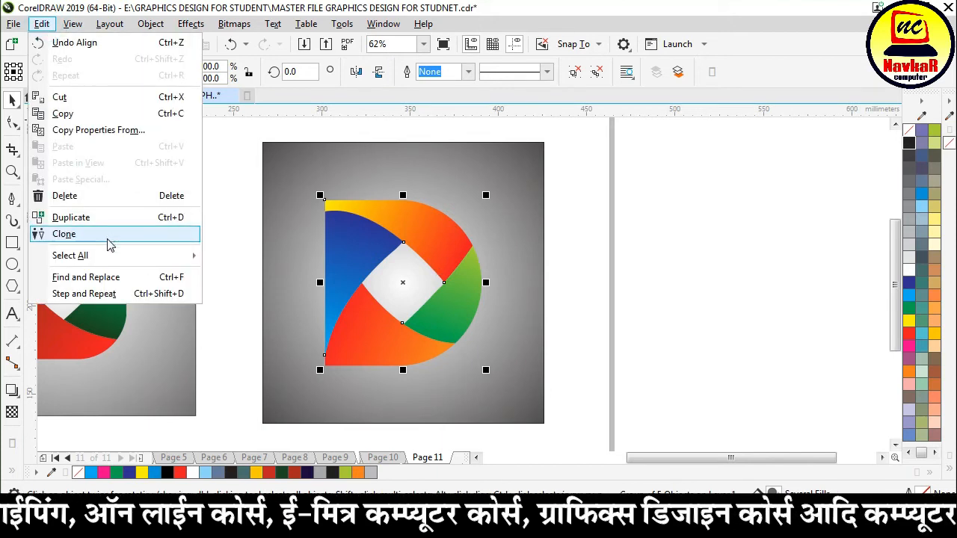
left_click(81, 115)
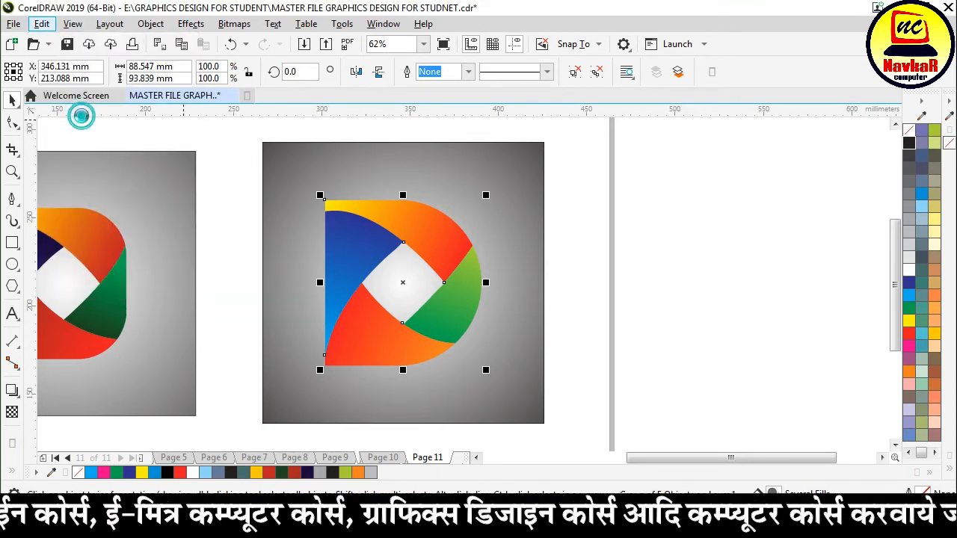
left_click(42, 24)
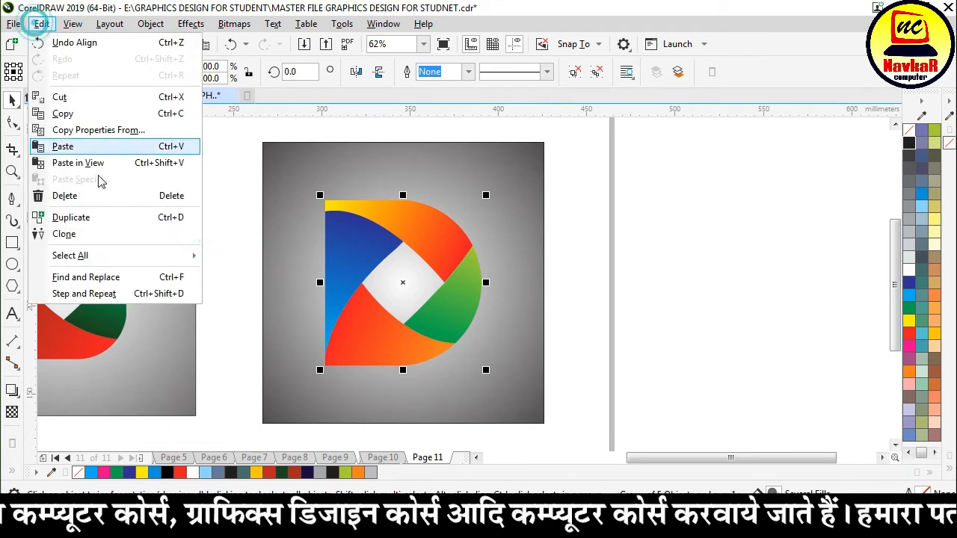
left_click(75, 147)
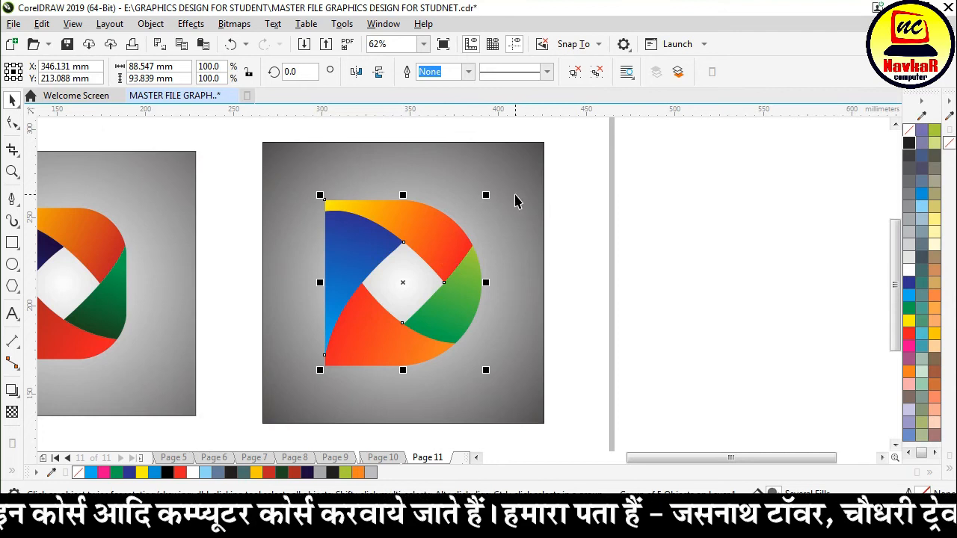
left_click(909, 146)
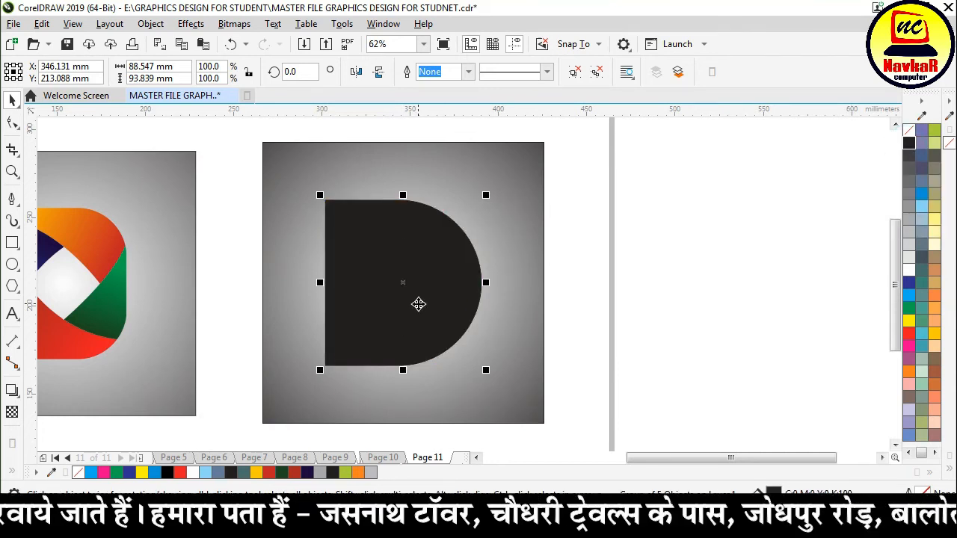
key("ctrl+z")
left_click_drag(466, 318, 512, 305)
key("ctrl+z")
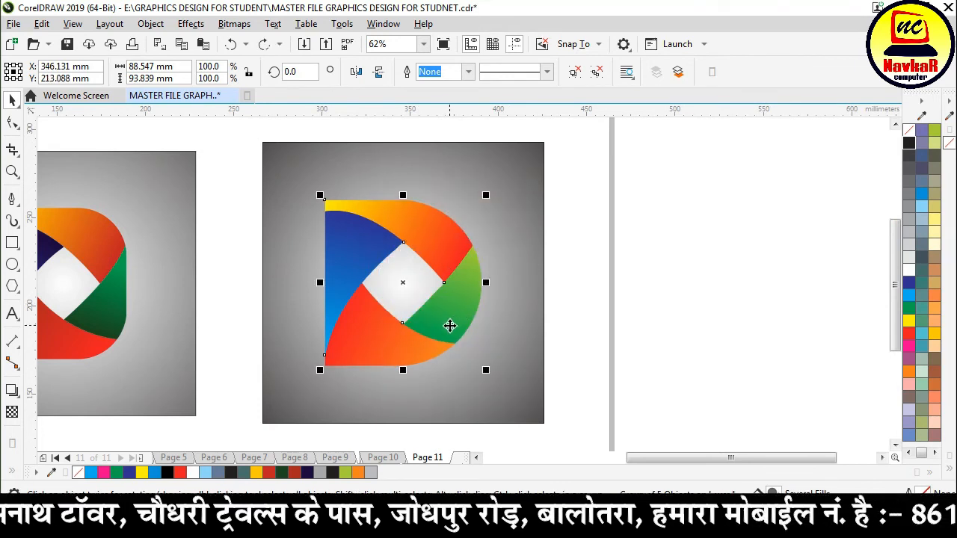
- Shift the front D copy slightly up and left, and fill the rear copy with black as an offset shadow
left_click_drag(453, 319, 453, 316)
left_click(635, 334)
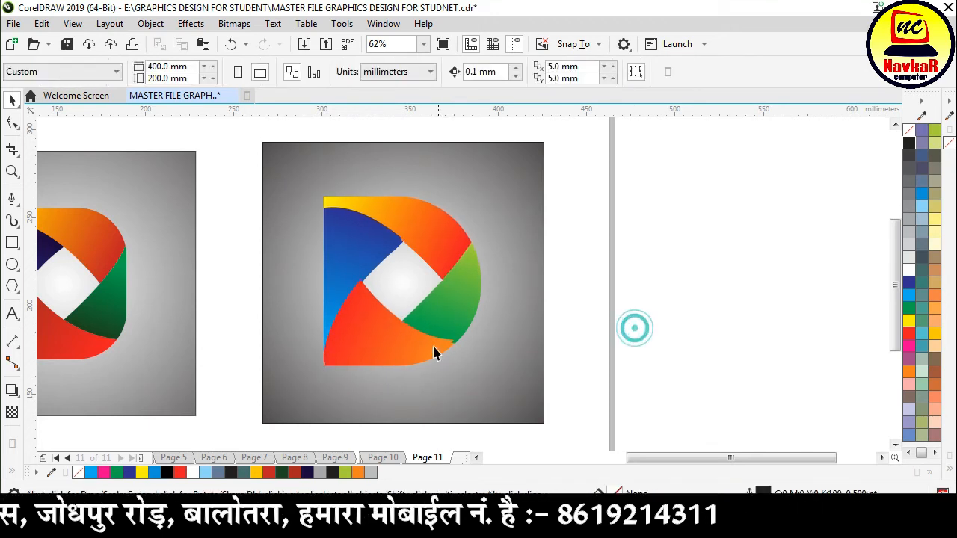
scroll(419, 369, "up", 4)
left_click(419, 363)
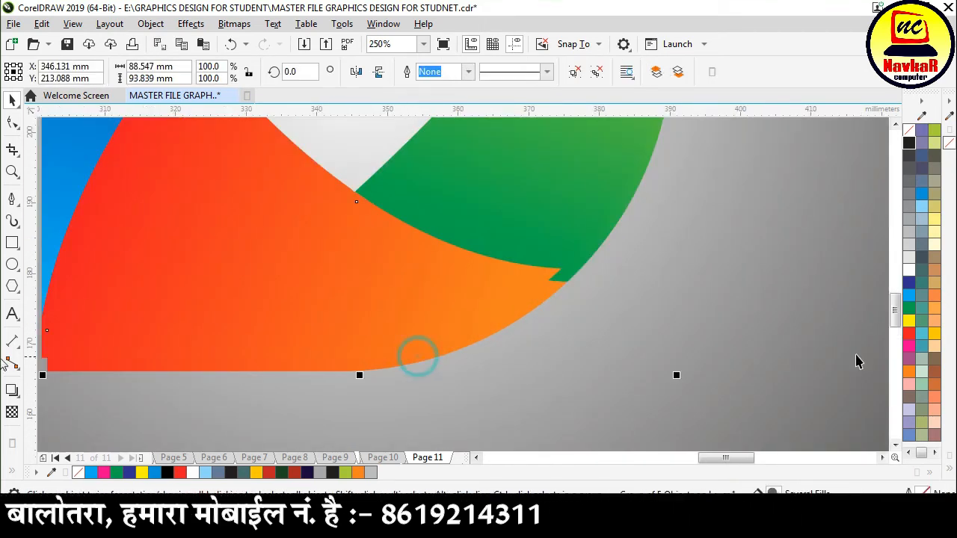
right_click(167, 472)
scroll(487, 324, "down", 4)
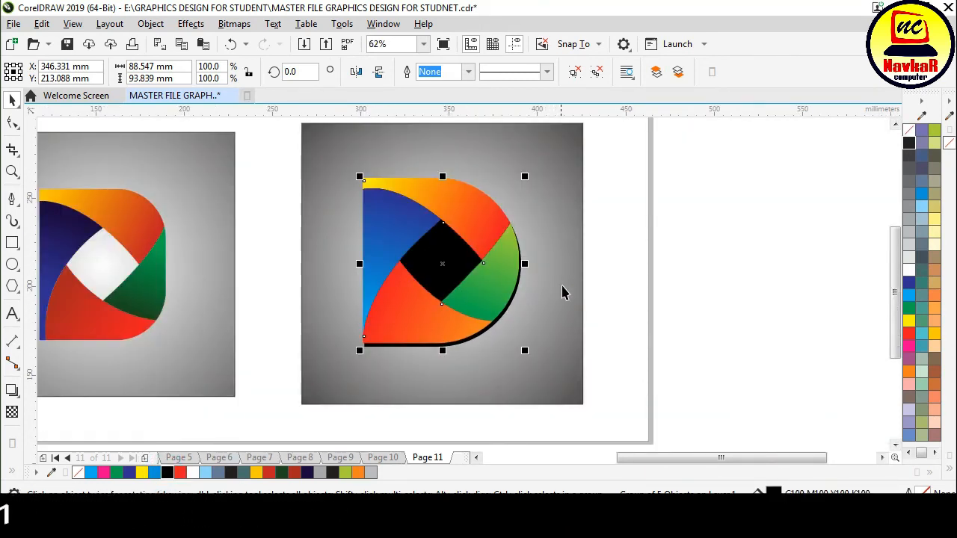
- Delete the black rear copy and apply a drop shadow to the remaining D, running from its top edge down past its bottom edge
key("Delete")
left_click(471, 334)
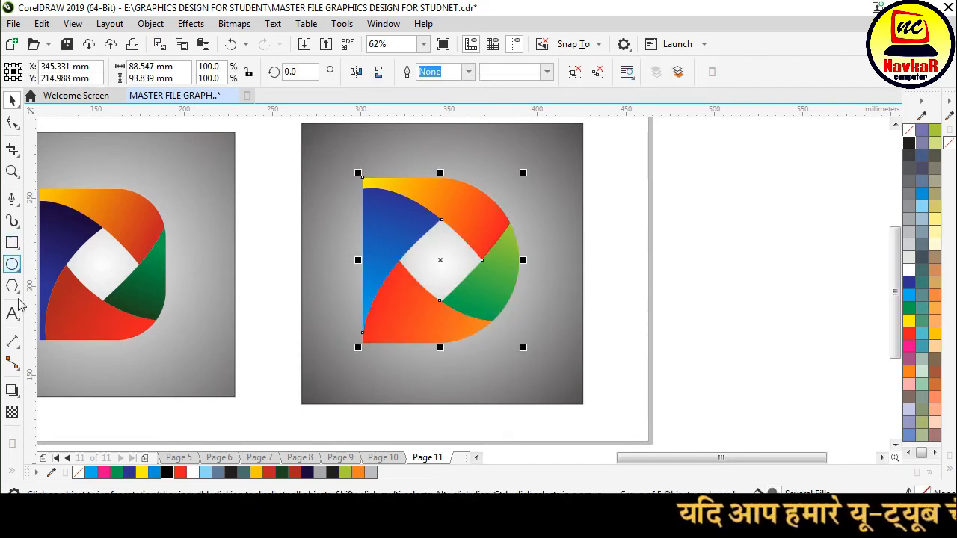
left_click(13, 389)
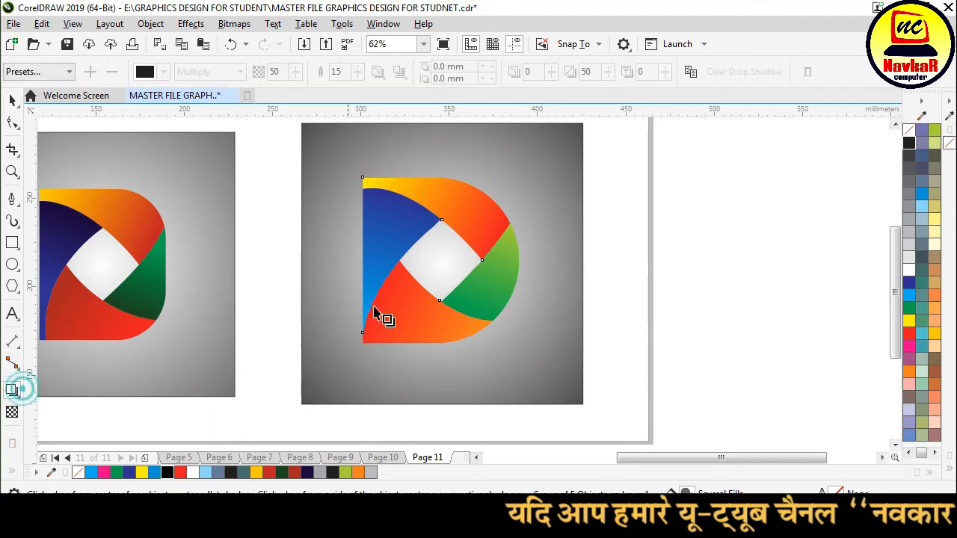
left_click_drag(364, 180, 454, 355)
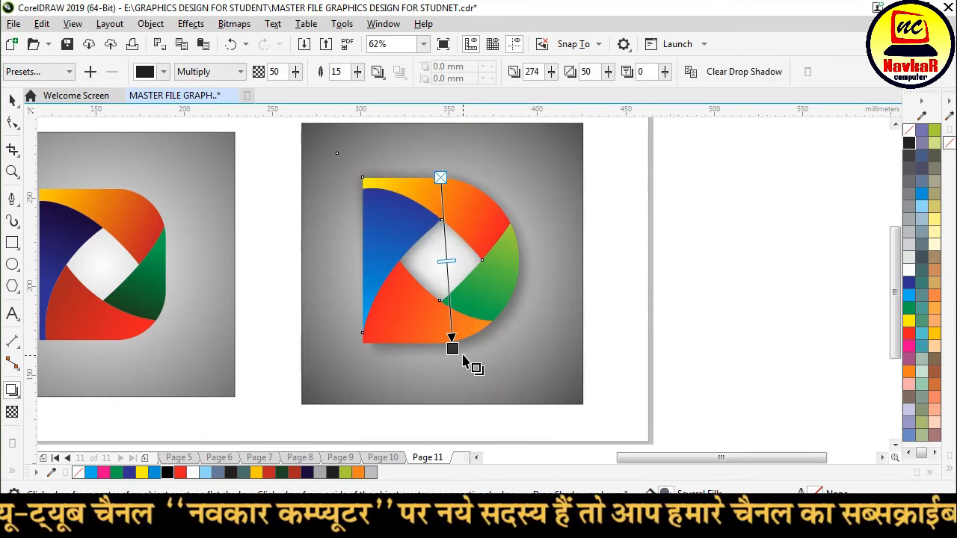
- Set the drop shadow's feathering to 7 and its opacity to 29
left_click_drag(361, 72, 359, 100)
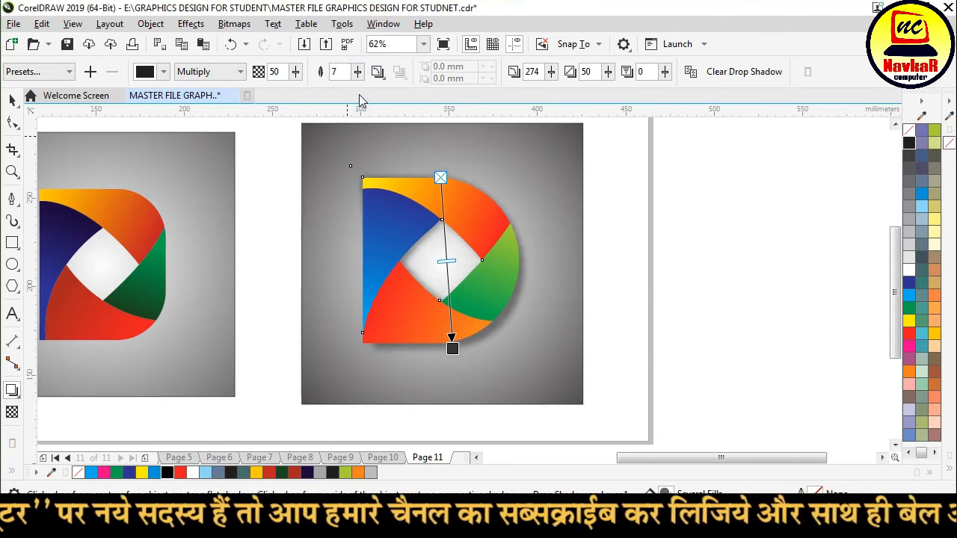
left_click_drag(297, 72, 306, 100)
left_click(295, 71)
left_click(295, 72)
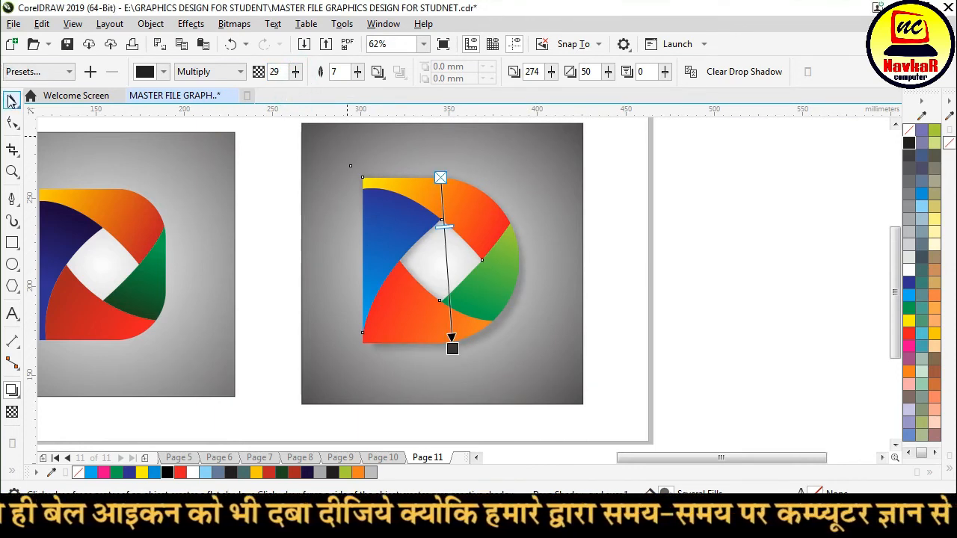
- Add the two-line text "NAVKAR COMPUTER" and "CENTER, BALOTRA" in 36 pt Arial below the D on the grey square
left_click(11, 100)
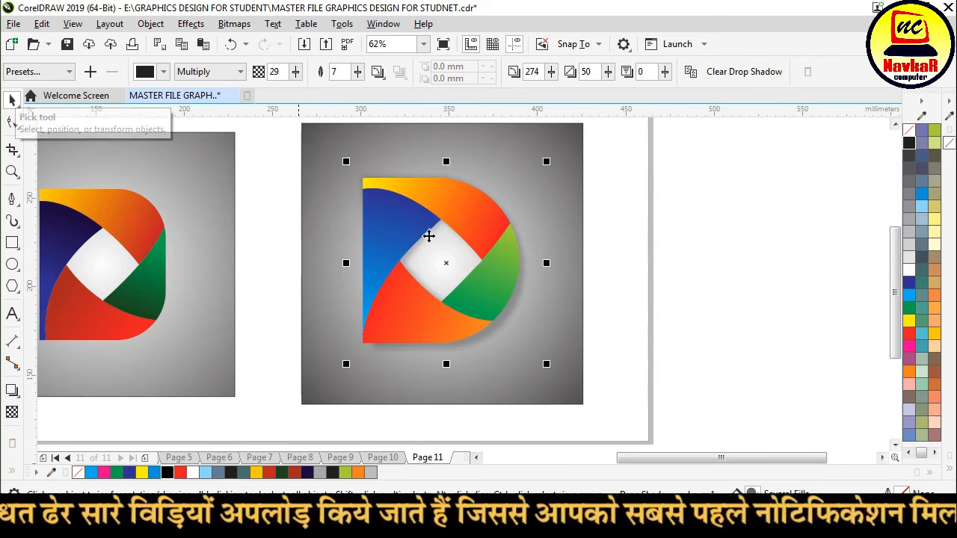
left_click(795, 252)
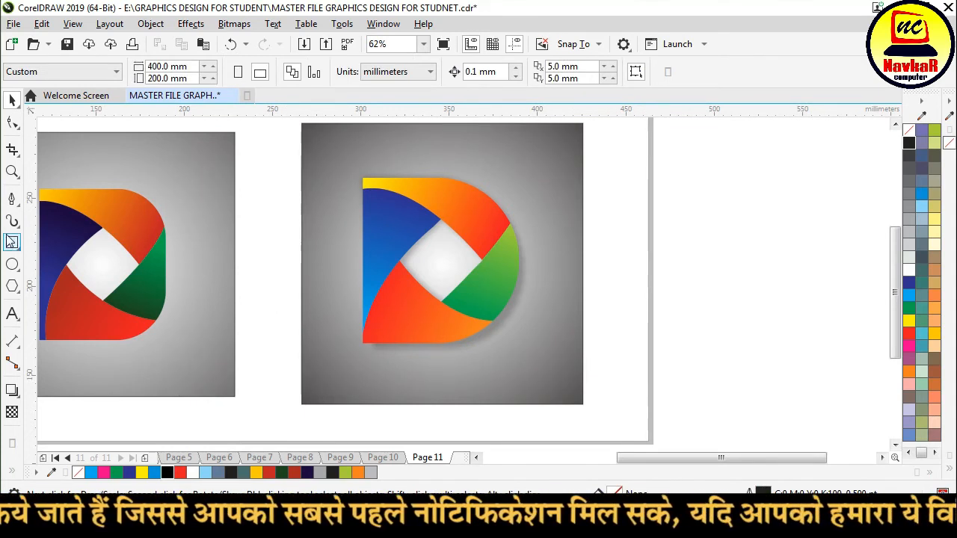
left_click(12, 315)
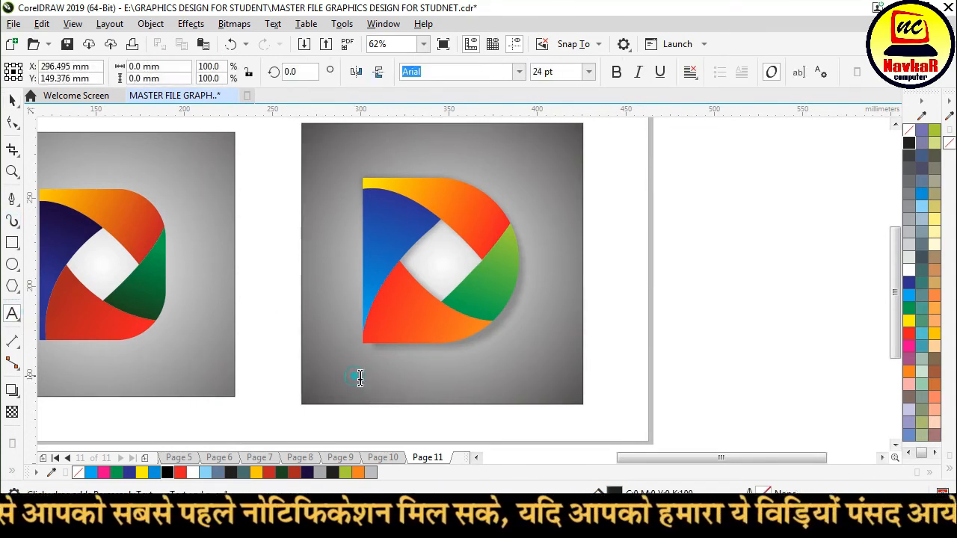
left_click(588, 72)
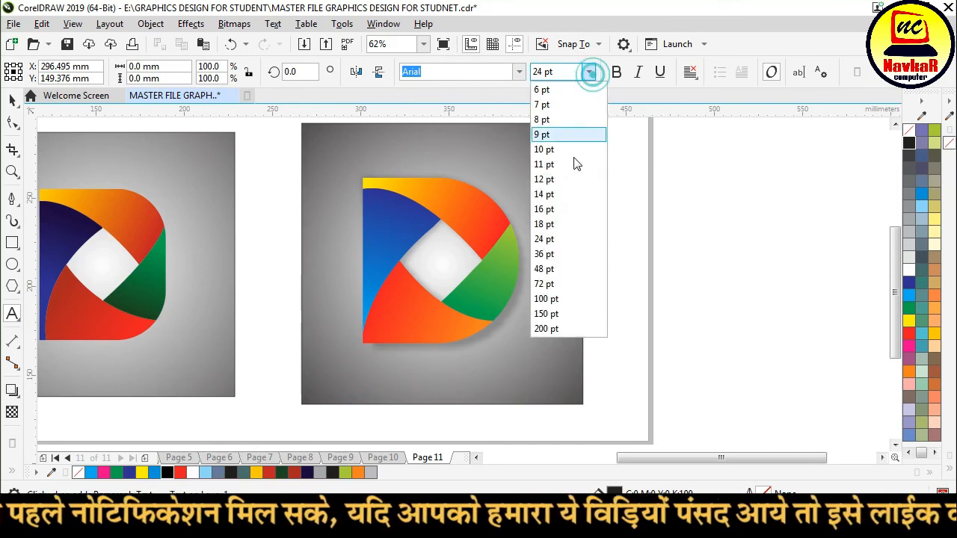
left_click(563, 255)
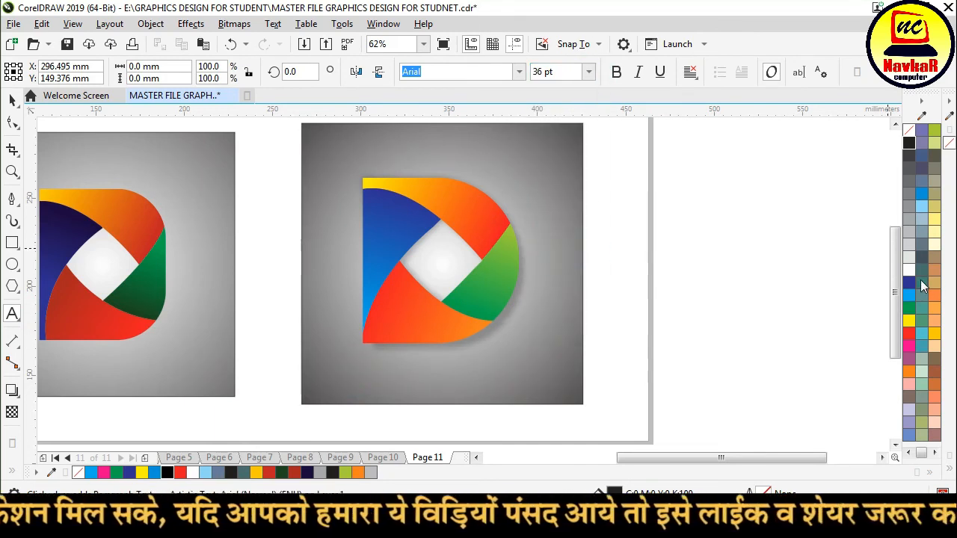
type("NAVKAR COMPUTER")
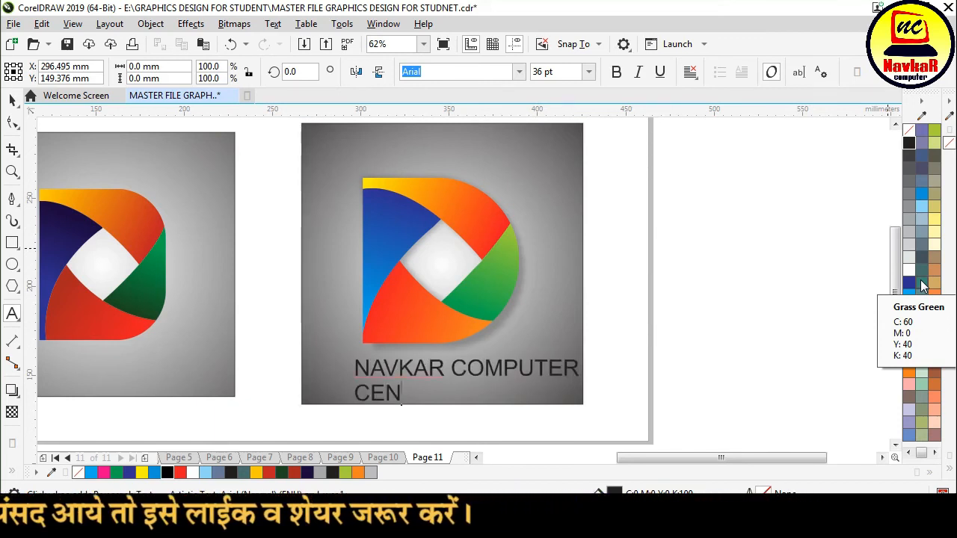
type(" BALO")
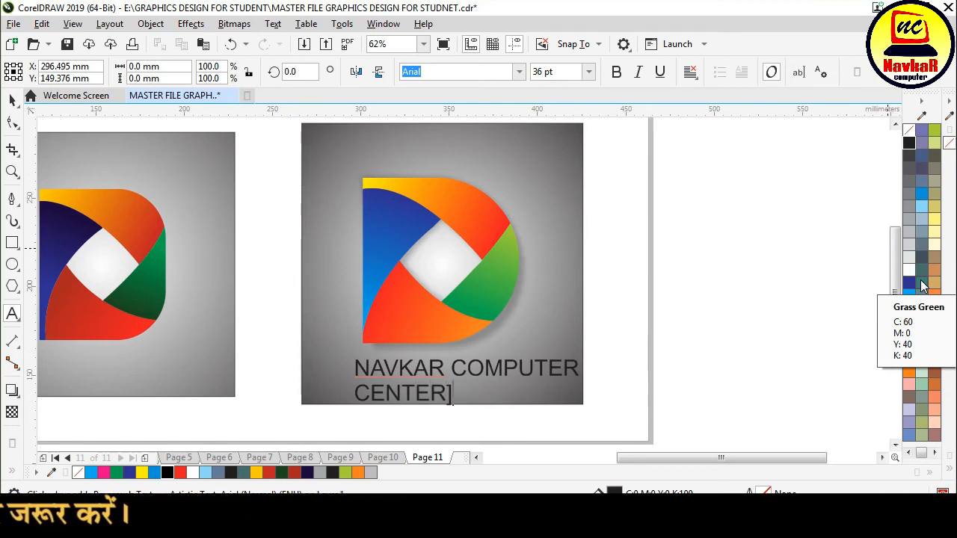
type("OTRA")
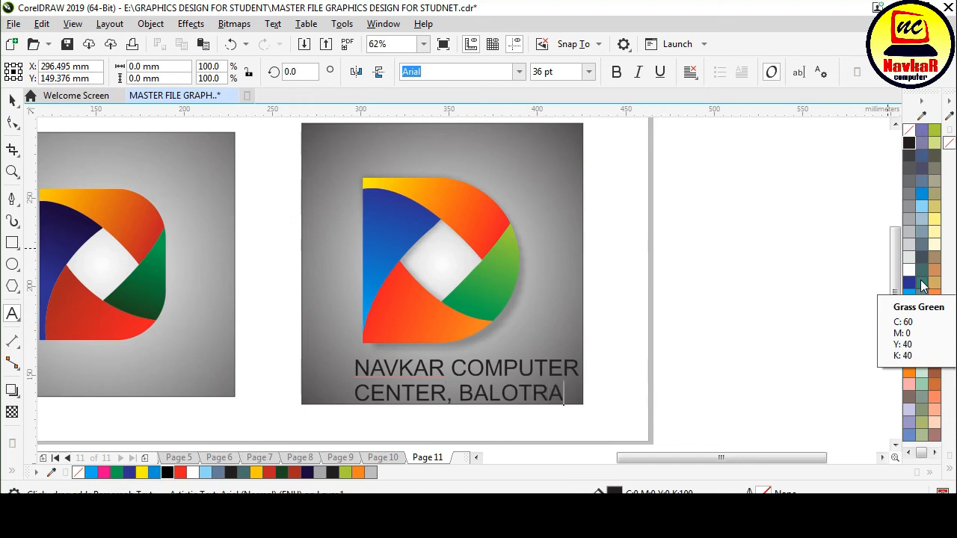
- Centre-align the two-line caption, then scale it down to about 29.3 pt and place it within the grey square below the D
left_click(688, 73)
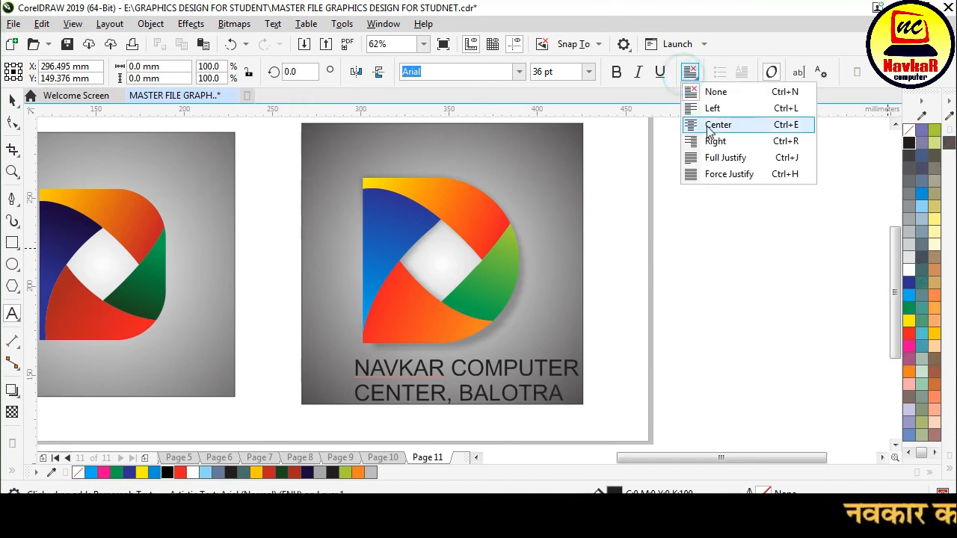
left_click(691, 125)
left_click(12, 102)
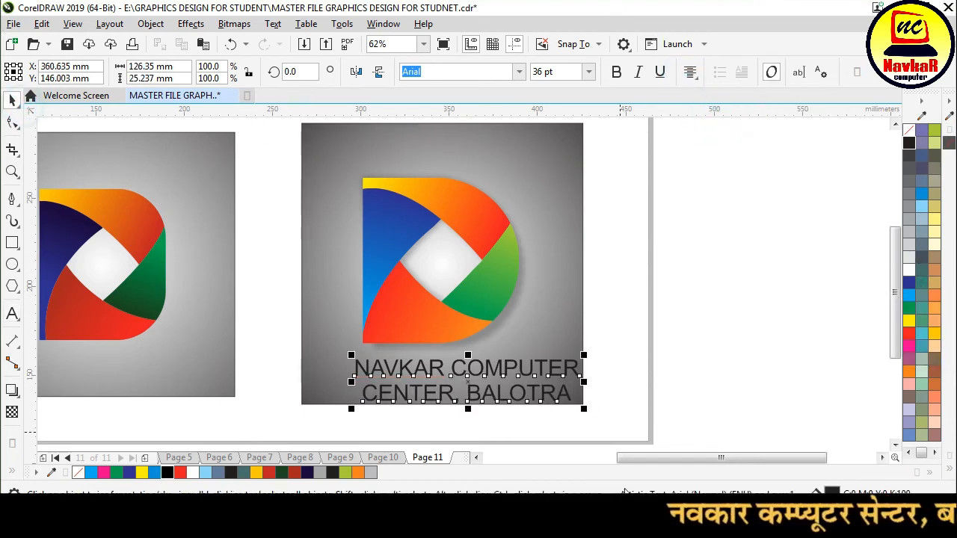
left_click_drag(584, 409, 566, 410)
left_click_drag(496, 388, 465, 370)
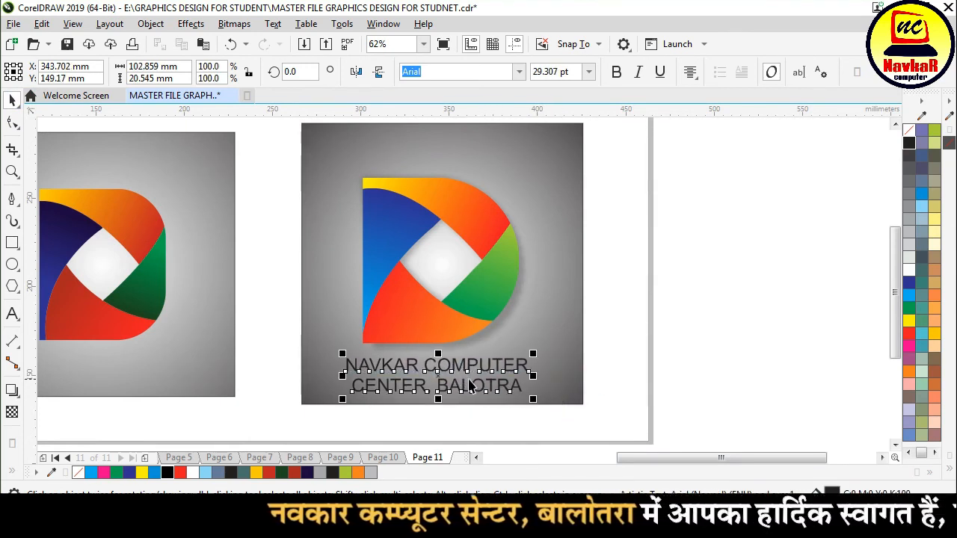
- Separate the two text lines and style NAVKAR COMPUTER in white Bauhaus-Heavy-Bold at about 26.3 pt, just below the D
left_click(519, 71)
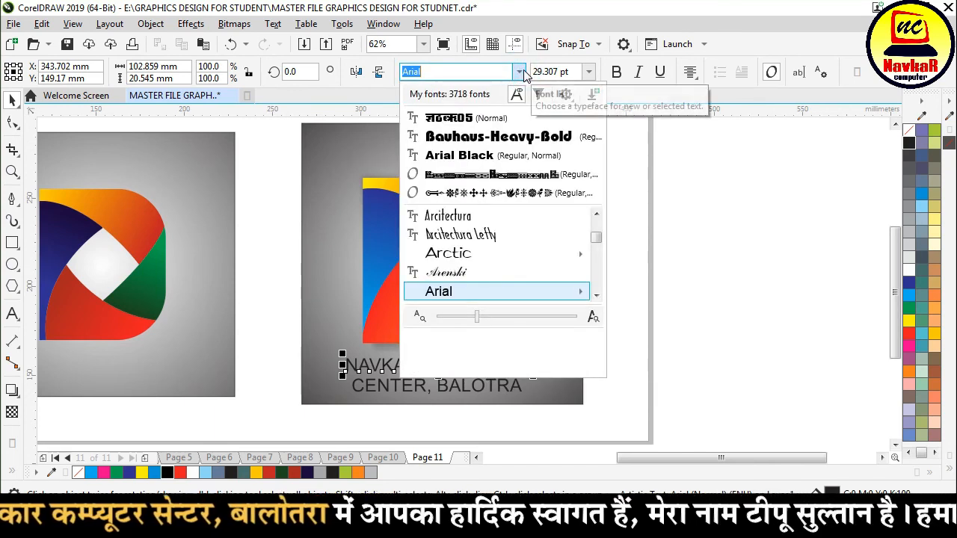
left_click(508, 136)
scroll(415, 391, "up", 2)
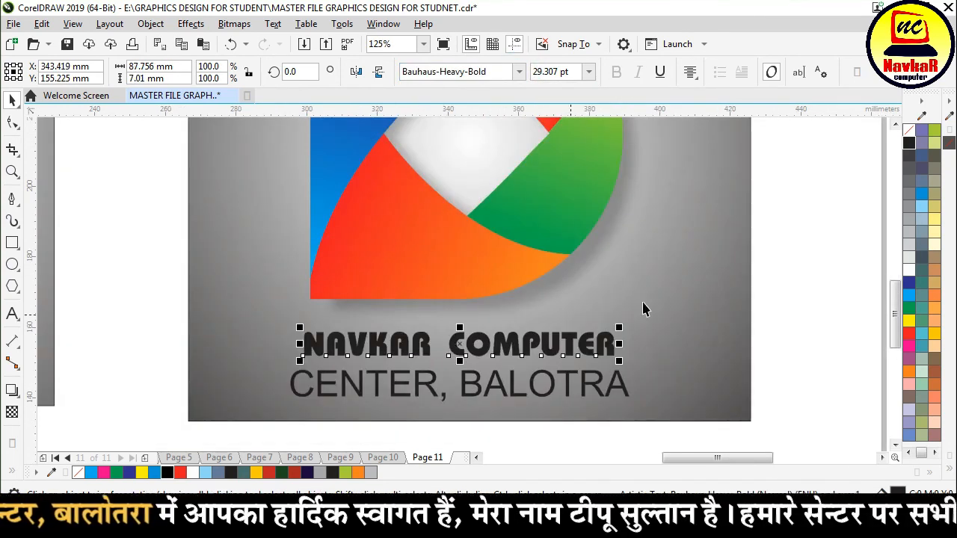
left_click(909, 267)
left_click_drag(454, 350, 454, 332)
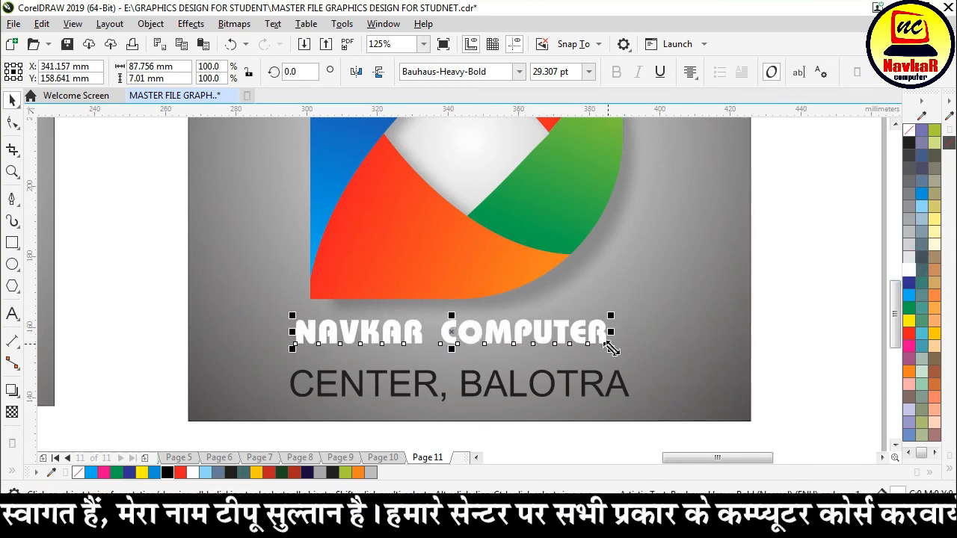
left_click_drag(612, 346, 595, 346)
- Shrink the CENTER, BALOTRA line to about 15.2 pt and centre it directly beneath the NAVKAR COMPUTER line
left_click(508, 389)
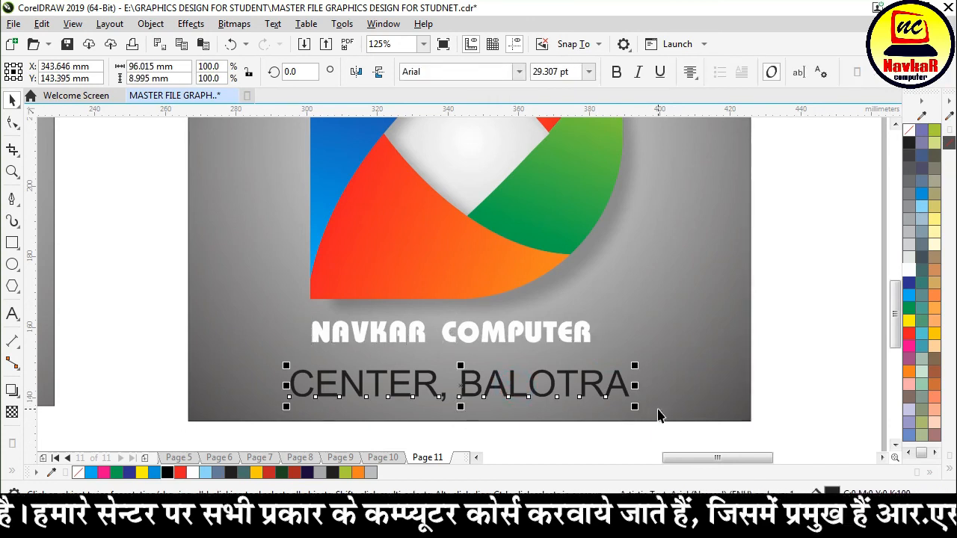
left_click_drag(638, 410, 592, 405)
left_click_drag(460, 391, 434, 363)
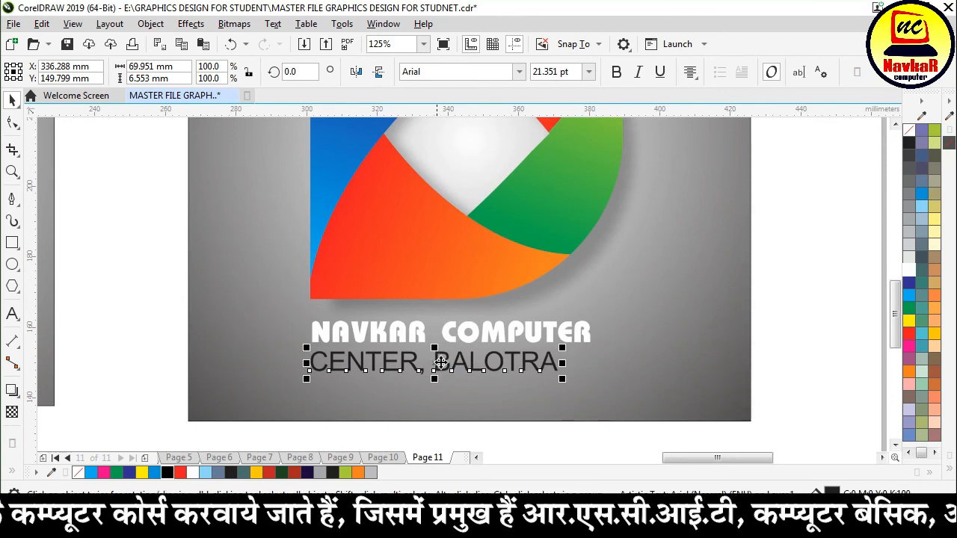
left_click_drag(563, 380, 500, 373)
left_click(481, 332, "shift")
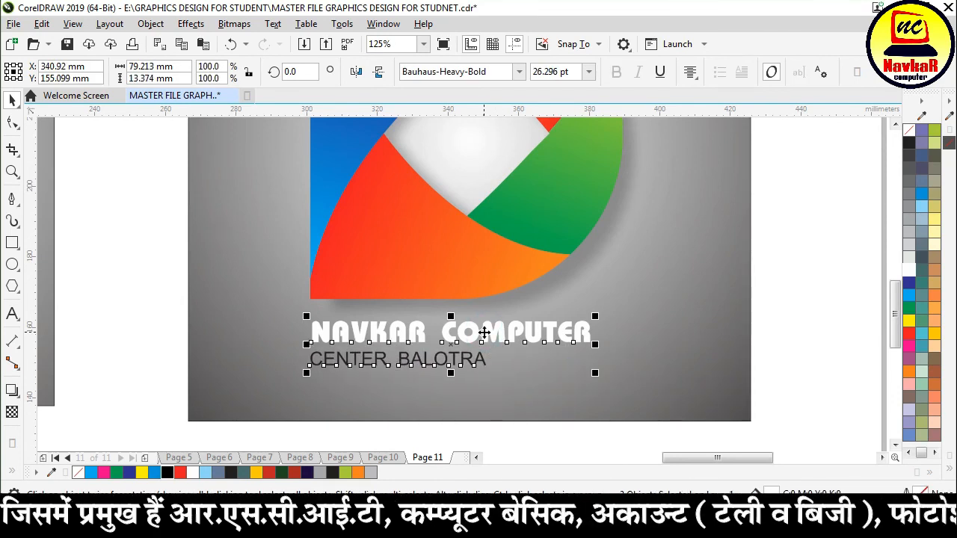
key("c")
left_click(785, 299)
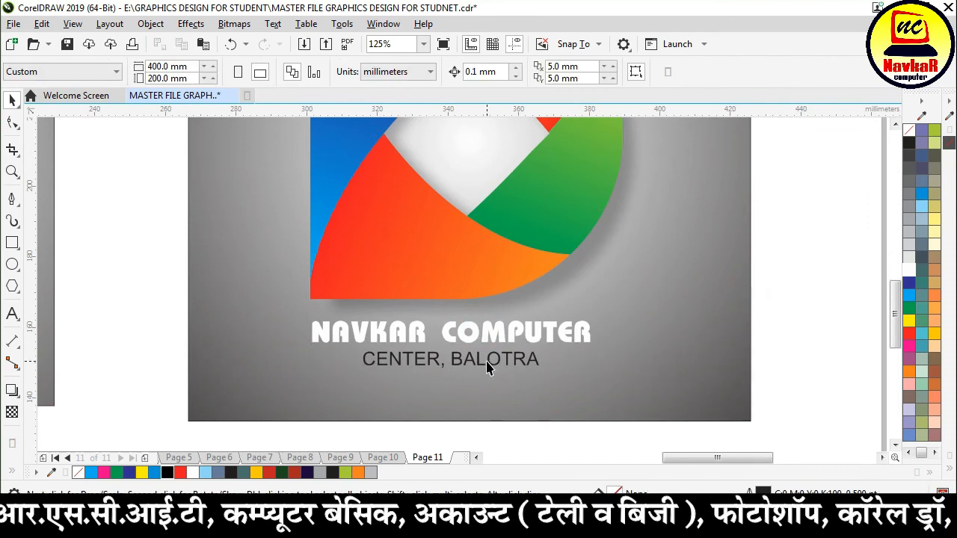
- Make the CENTER, BALOTRA line bold and fill it with white
left_click(486, 362)
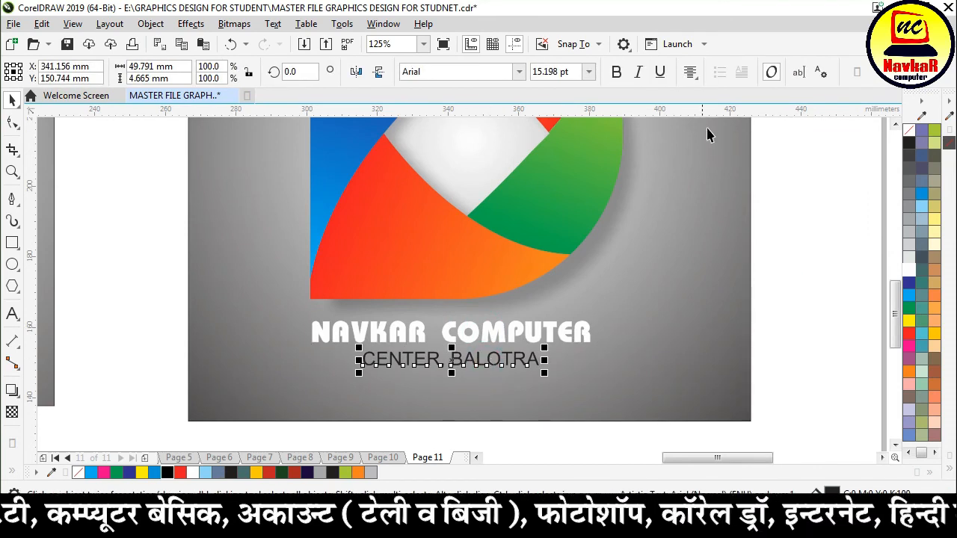
left_click(616, 72)
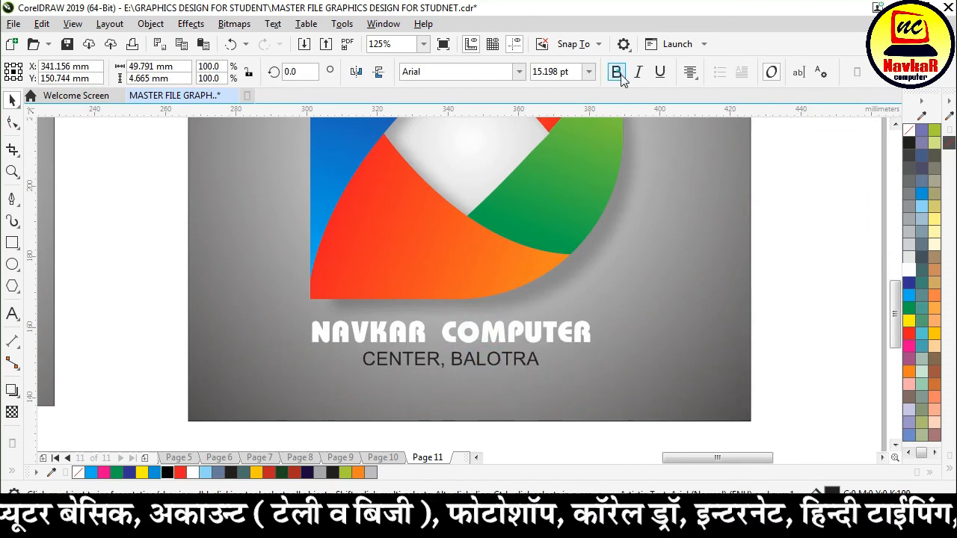
left_click(908, 270)
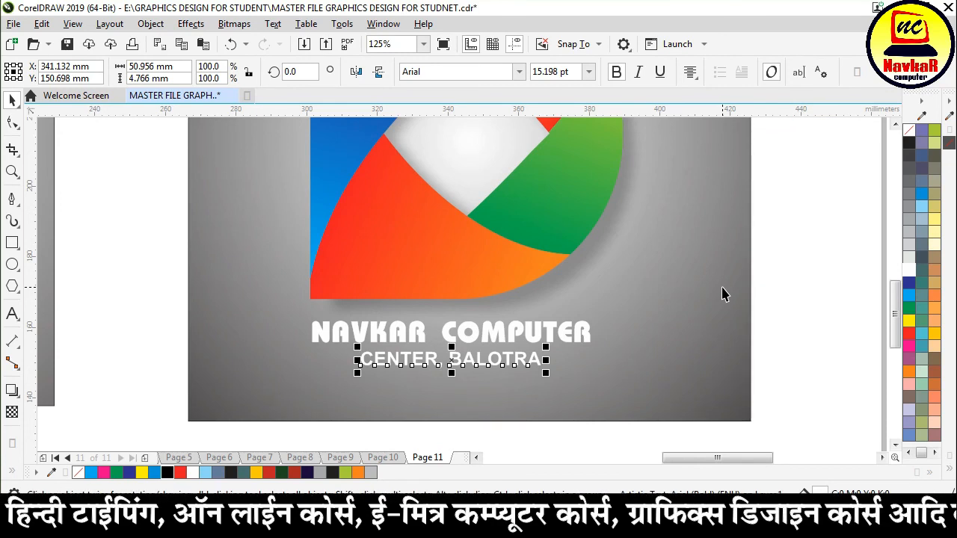
left_click_drag(803, 300, 234, 401)
left_click(457, 280)
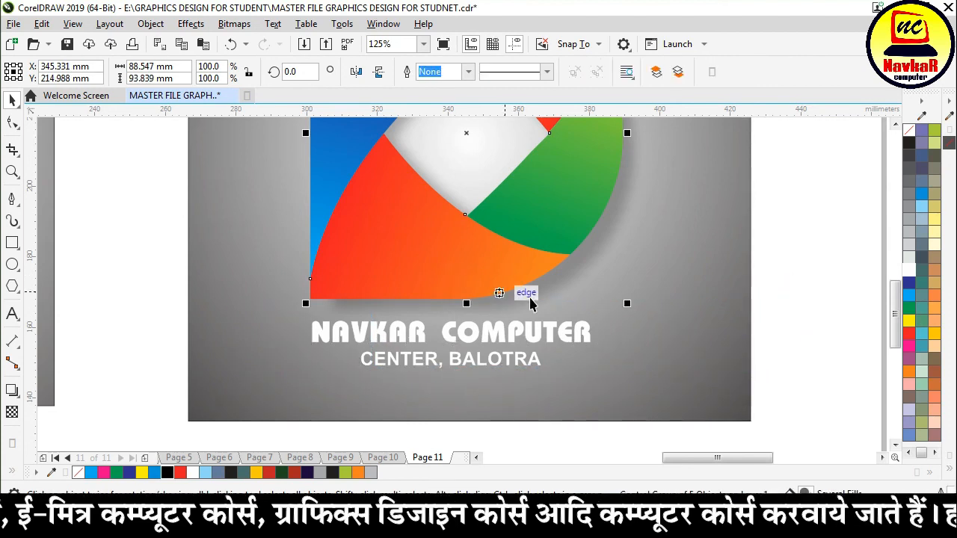
left_click(783, 297)
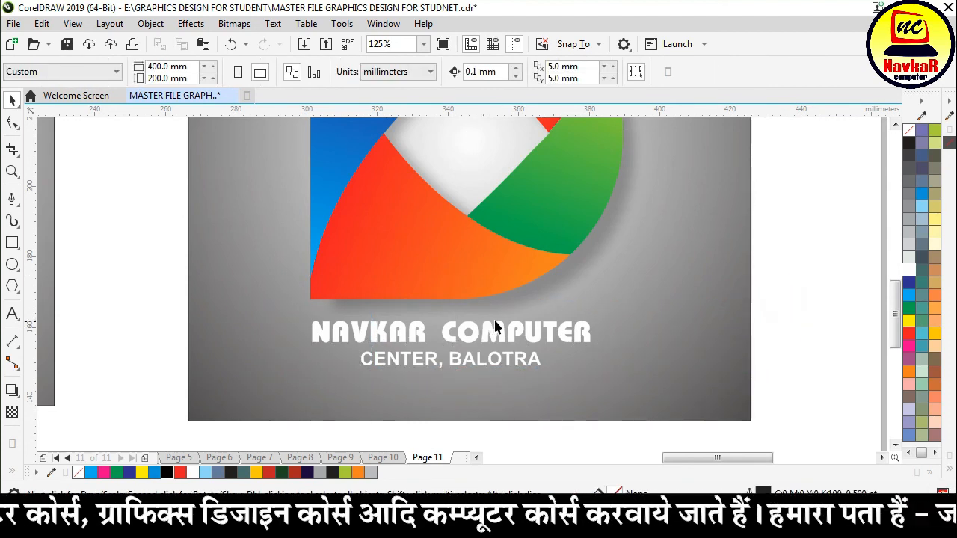
scroll(494, 327, "down", 3)
scroll(560, 299, "up", 2)
scroll(607, 323, "up", 1)
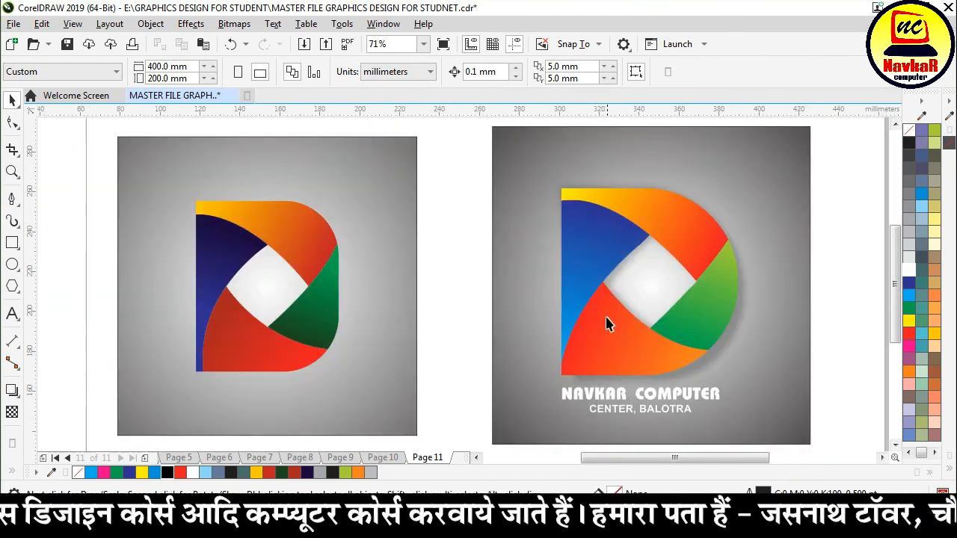